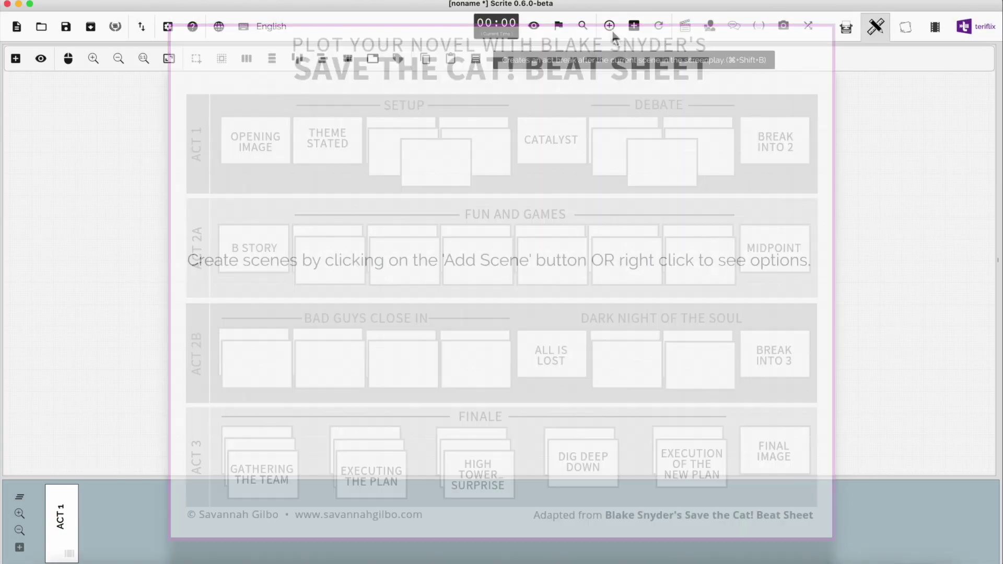
Step: Add new scenes to Act 1 until it holds ten scenes
left_click(610, 30)
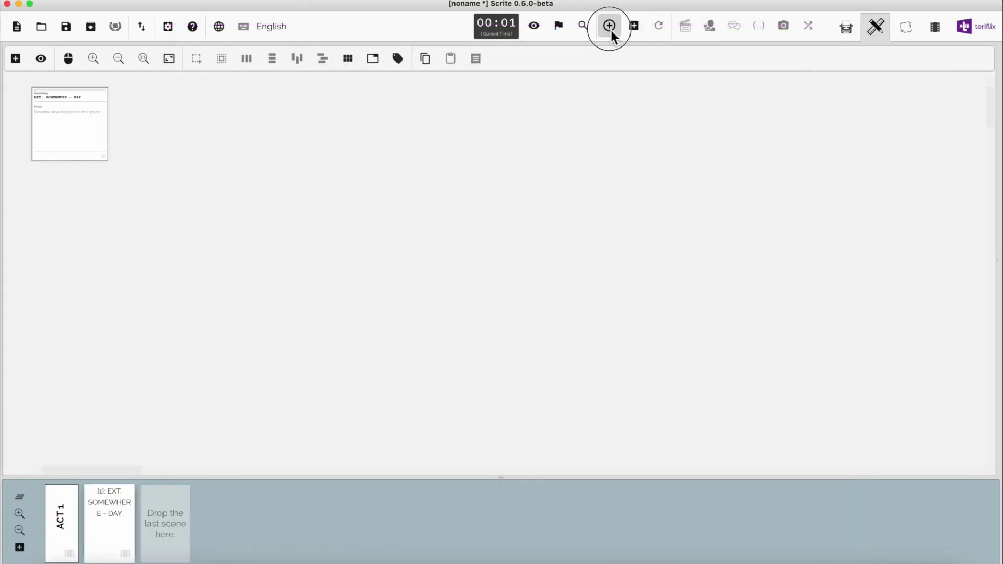
double_click(611, 26)
triple_click(610, 26)
double_click(611, 26)
double_click(610, 26)
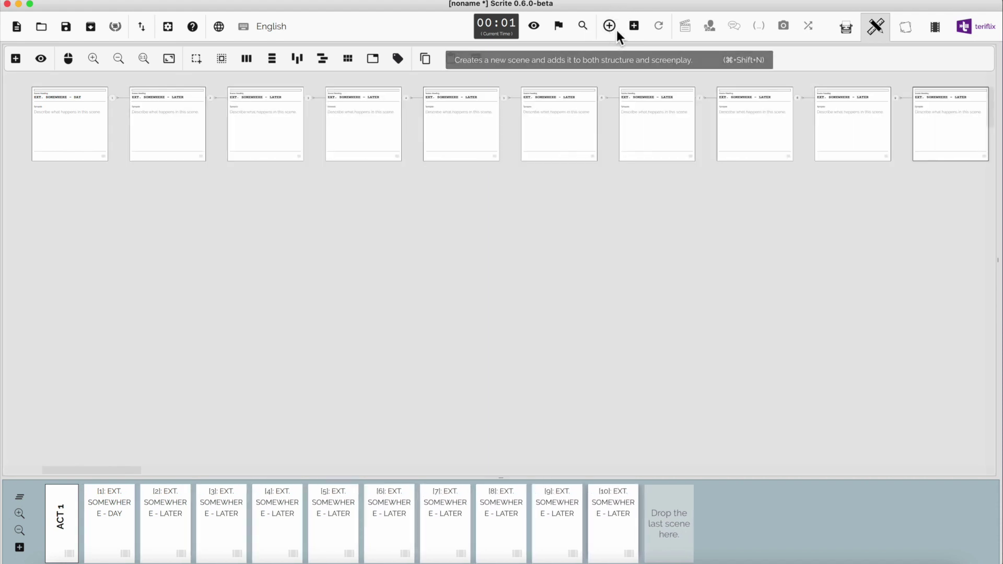
Step: Insert the Act 2 break after the tenth scene and add ten new scenes under it
left_click(630, 28)
triple_click(608, 30)
double_click(608, 31)
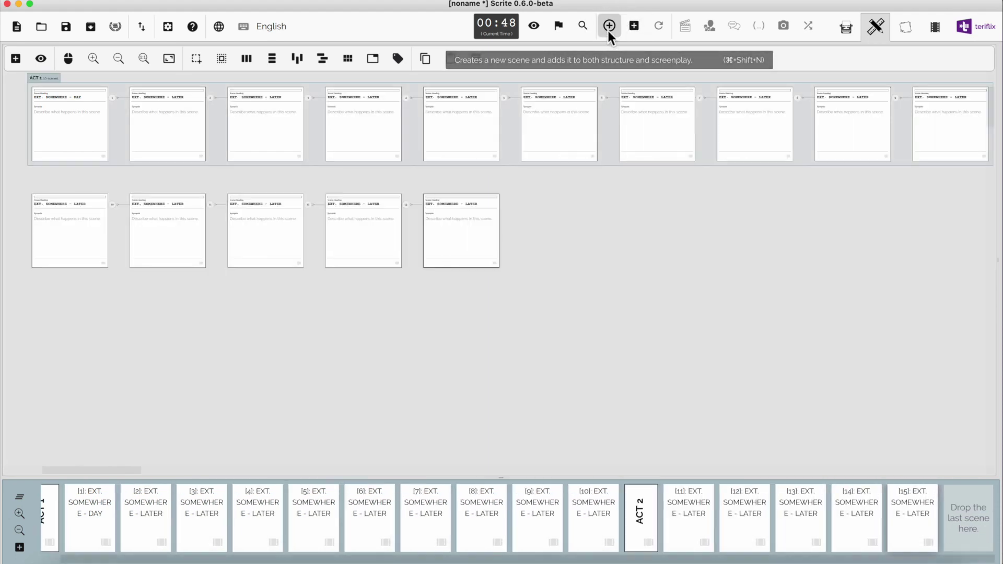
triple_click(608, 30)
double_click(608, 30)
Step: Insert the Act 3 break after scene 20 and add ten new scenes under it
left_click(631, 30)
left_click(614, 30)
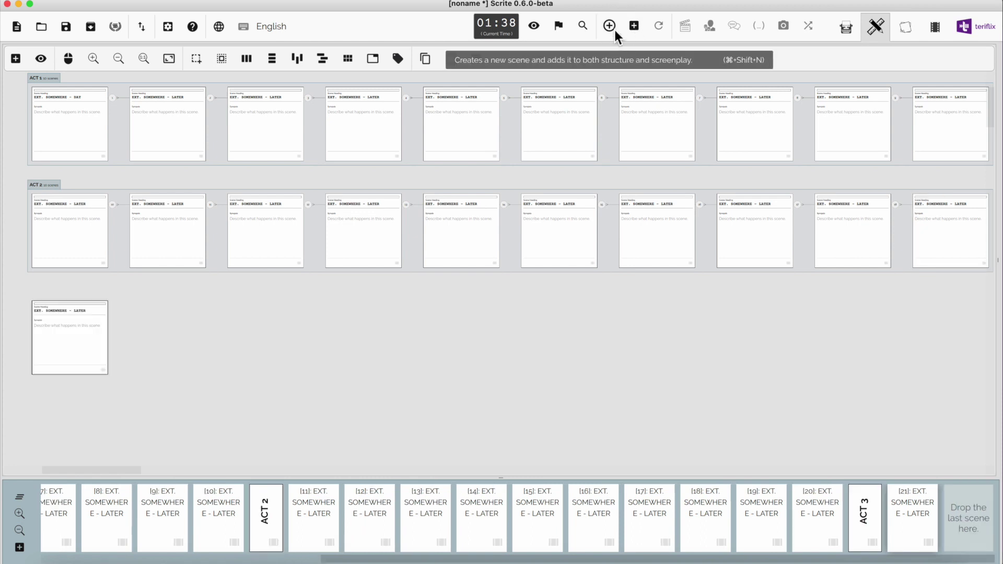
double_click(614, 29)
triple_click(614, 30)
double_click(614, 30)
double_click(614, 29)
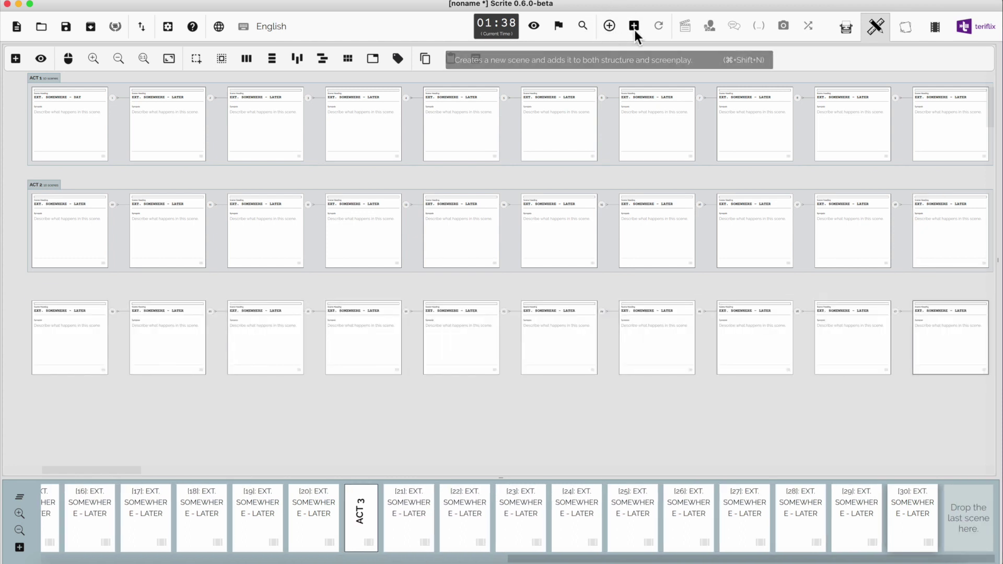
Step: Insert the Act 4 break after scene 30 and add ten new scenes under it
left_click(634, 28)
double_click(616, 30)
double_click(616, 29)
triple_click(616, 29)
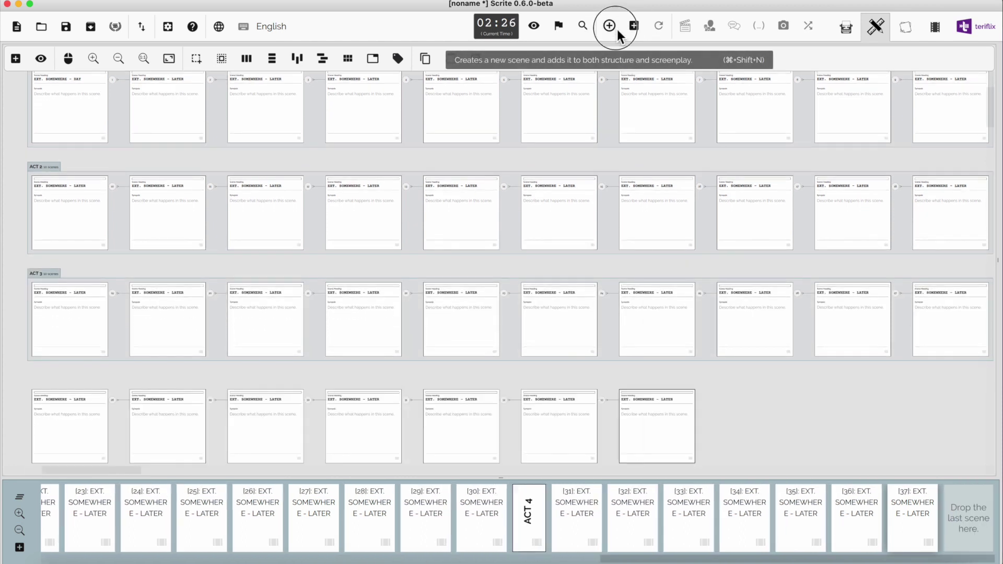
double_click(616, 29)
left_click(616, 30)
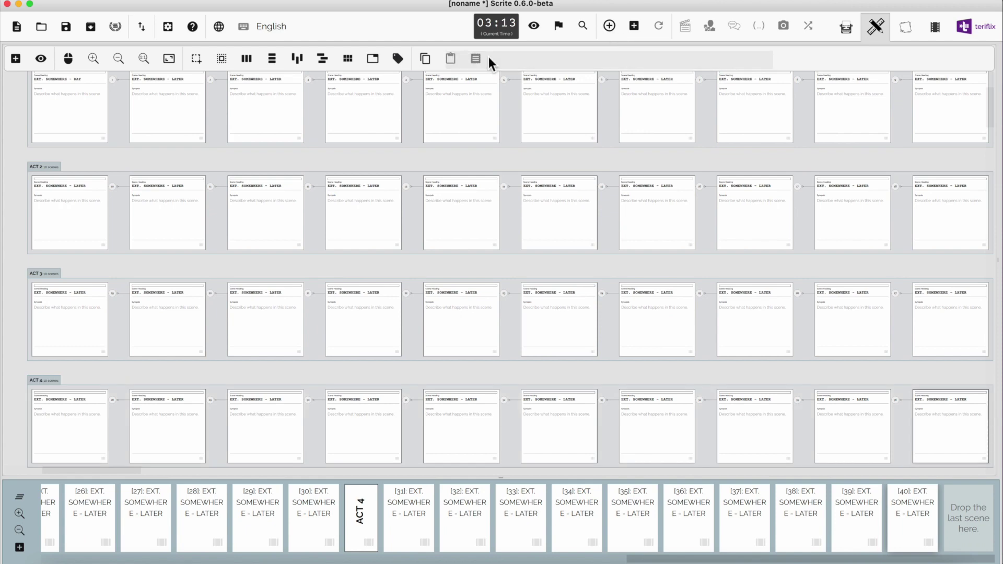
Step: Set the colour of all Act 1 scenes to blue
left_click(169, 58)
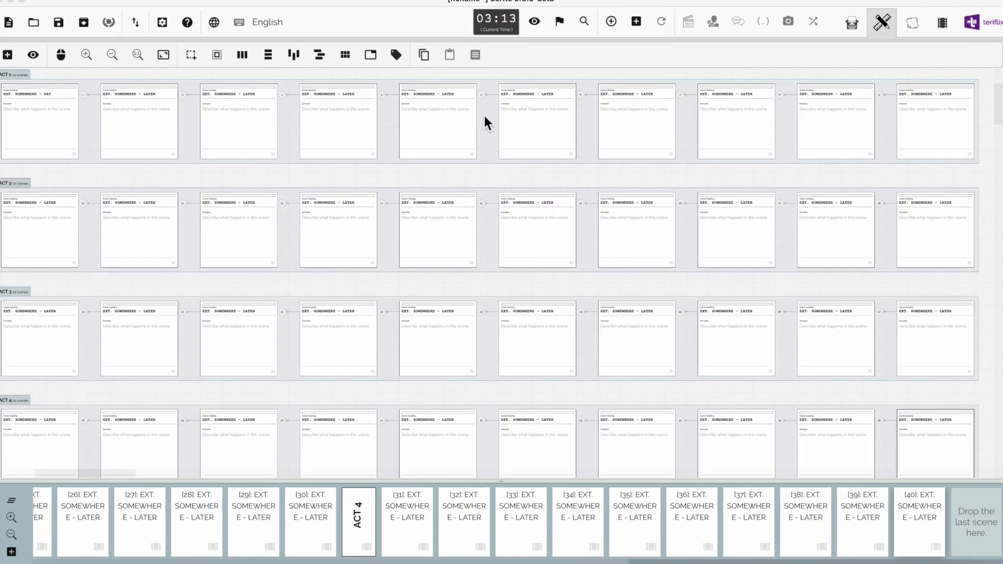
left_click(486, 119)
right_click(486, 117)
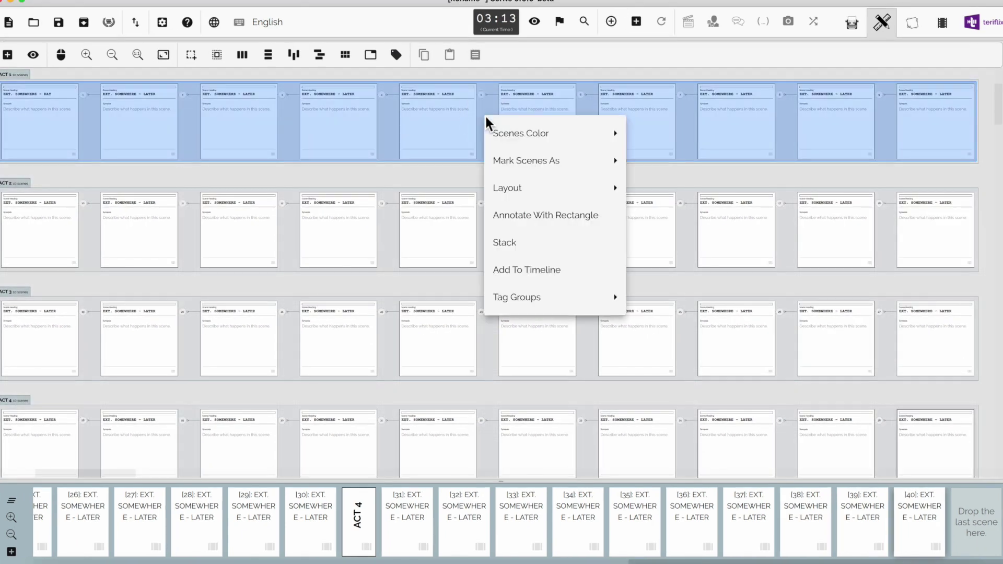
mouse_move(506, 144)
left_click(660, 145)
Step: Set the colour of all Act 2 scenes to pink
left_click(393, 246)
right_click(393, 246)
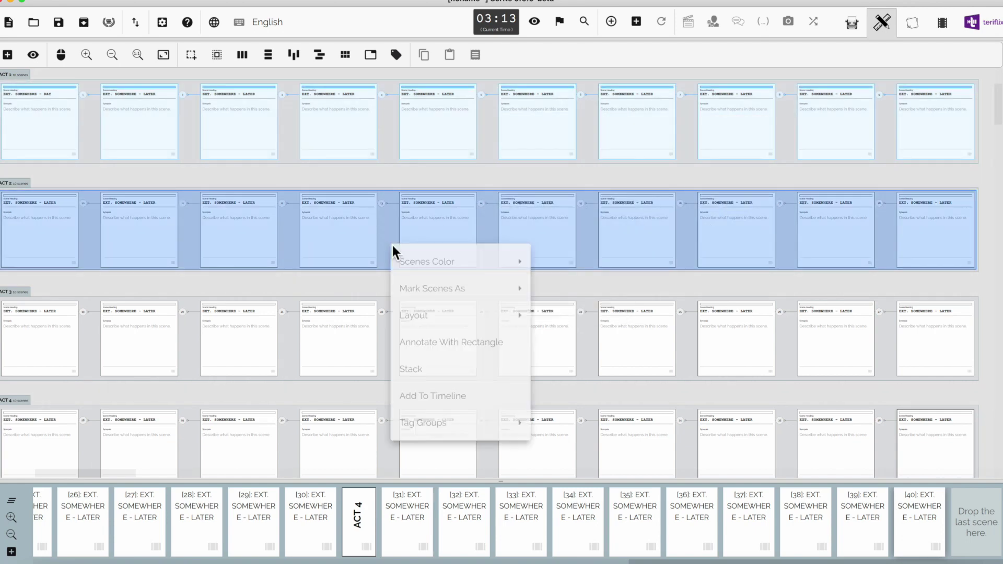
mouse_move(418, 261)
left_click(599, 274)
Step: Set the colour of all Act 3 scenes to green
left_click(390, 328)
right_click(392, 329)
mouse_move(423, 347)
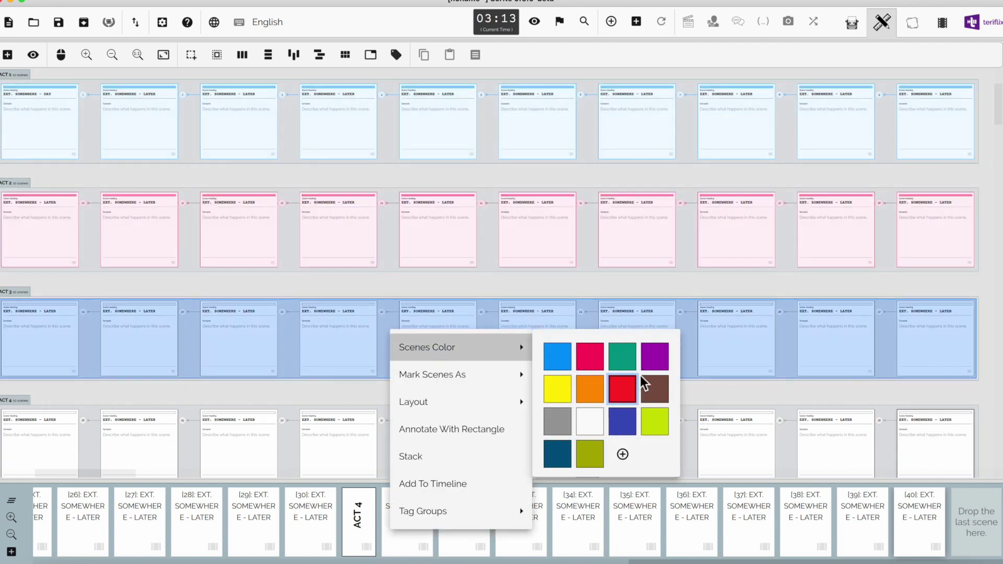
left_click(622, 356)
Step: Set the colour of all Act 4 scenes to purple and clear the selection
left_click(387, 437)
right_click(387, 437)
mouse_move(423, 402)
left_click(648, 405)
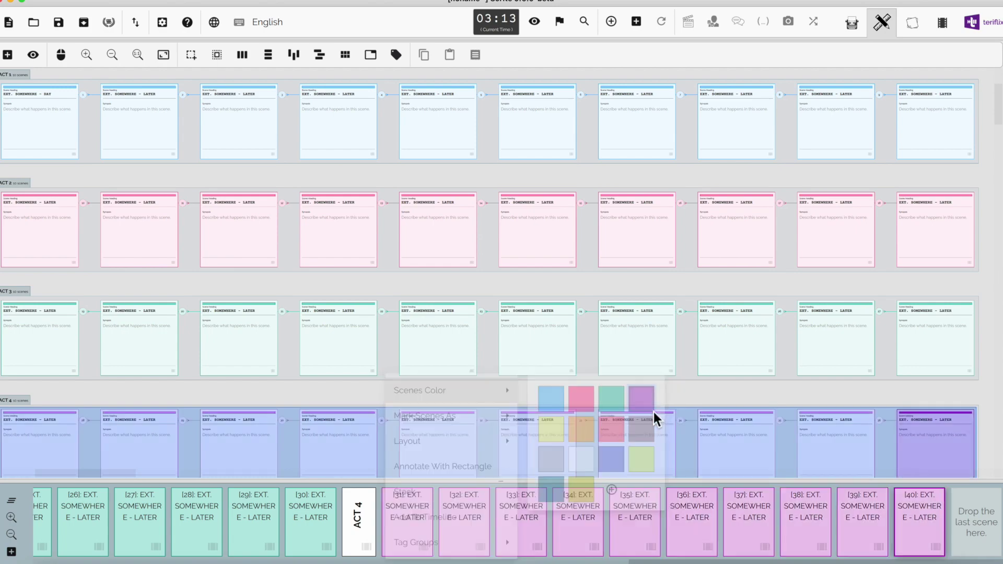
left_click(619, 1)
Step: Tag the first scene card of Act 1 with the Save The Cat beat Opening Image
left_click_drag(67, 162, 208, 233)
scroll(130, 181, "up", 5)
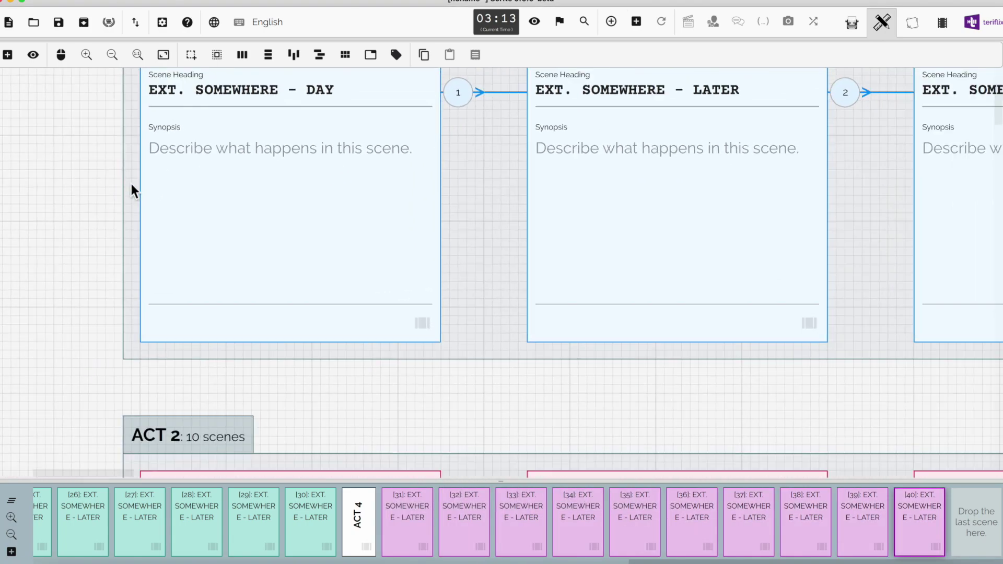
left_click_drag(83, 177, 36, 270)
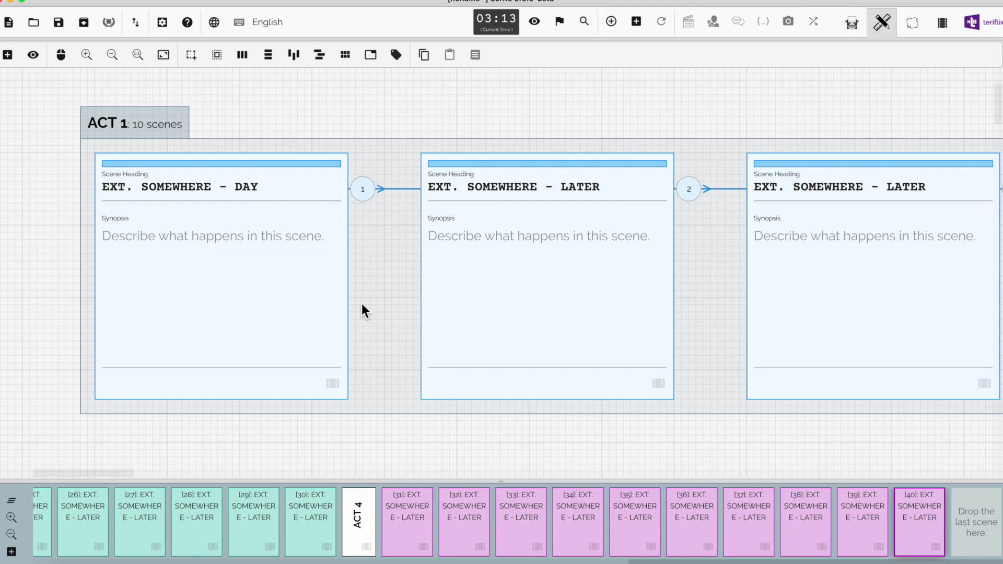
left_click(247, 385)
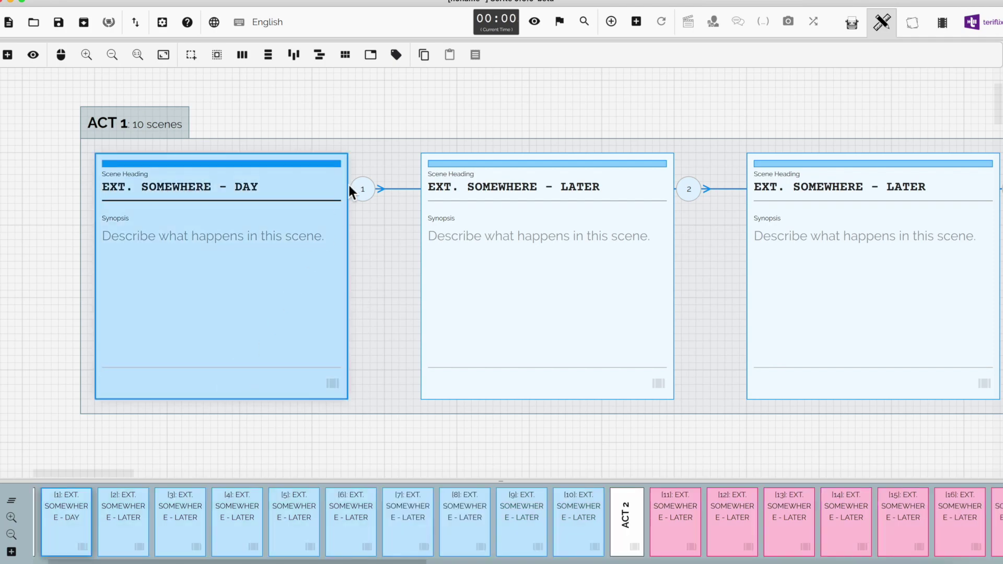
left_click(396, 54)
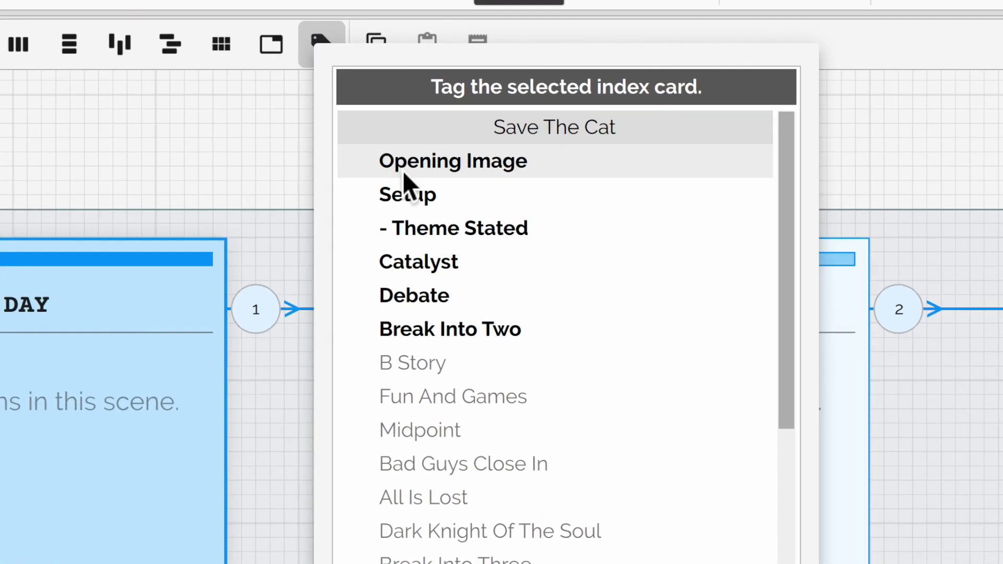
left_click(468, 176)
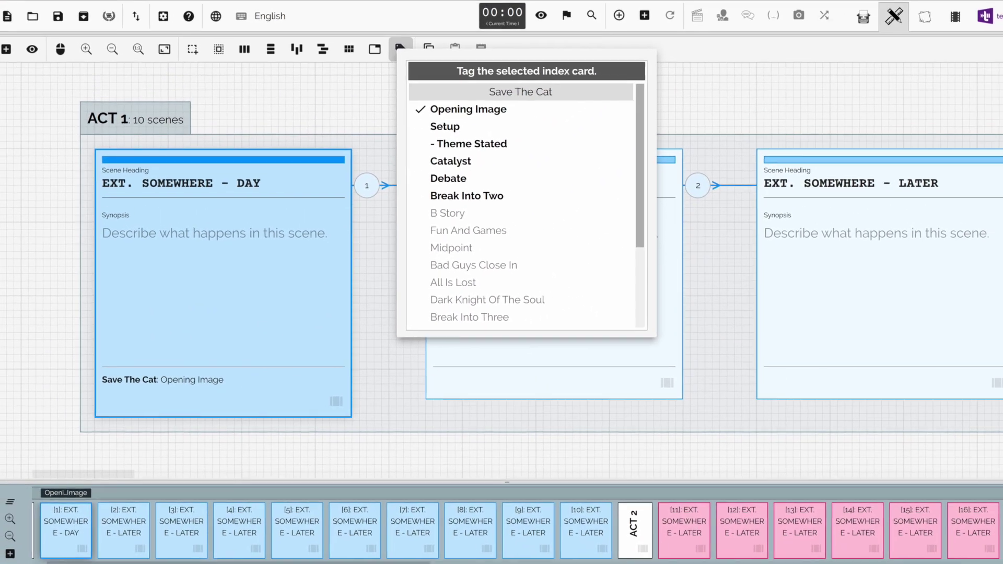
left_click(159, 130)
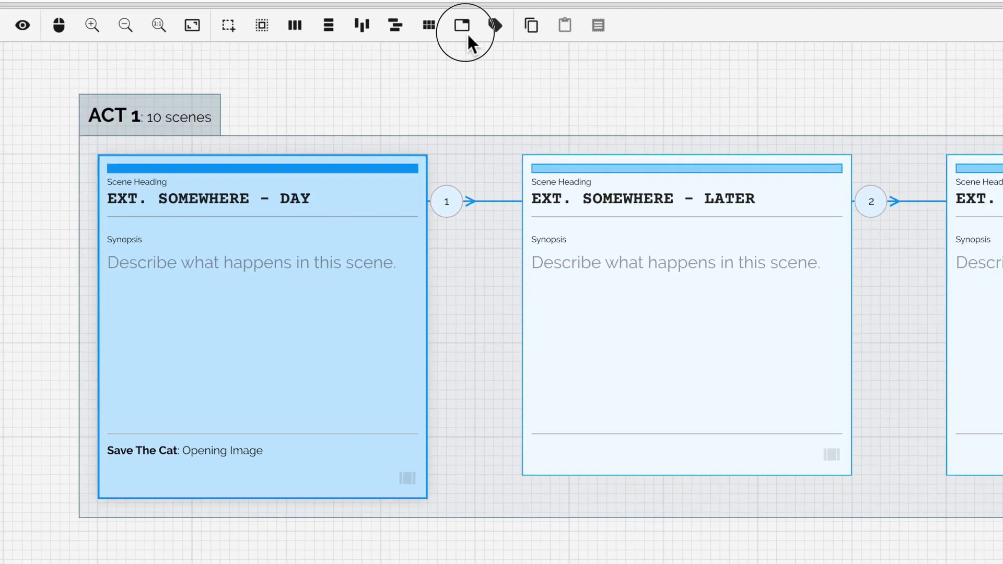
Step: Group the index cards on the structure canvas by Save The Cat beats instead of acts
left_click(396, 50)
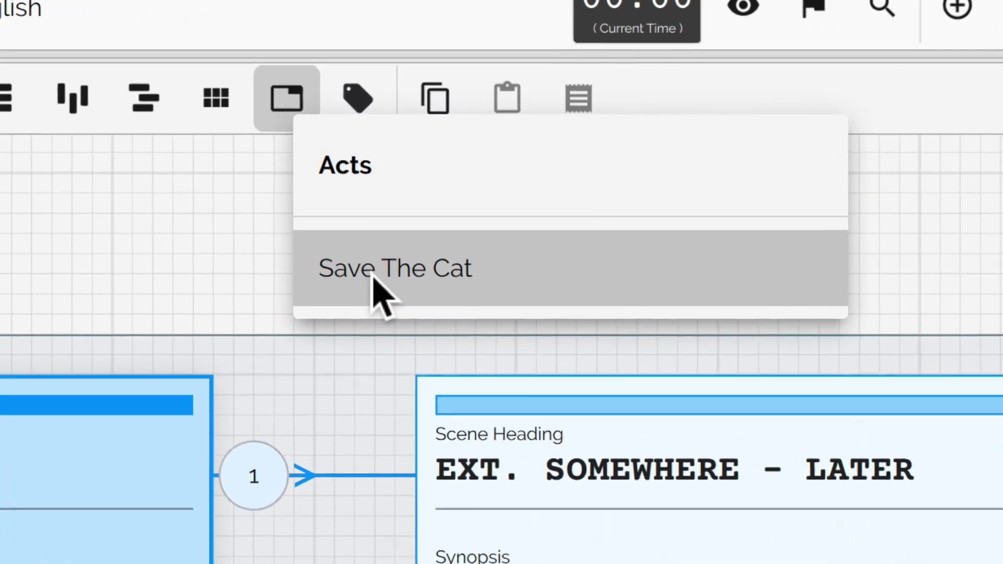
left_click(372, 283)
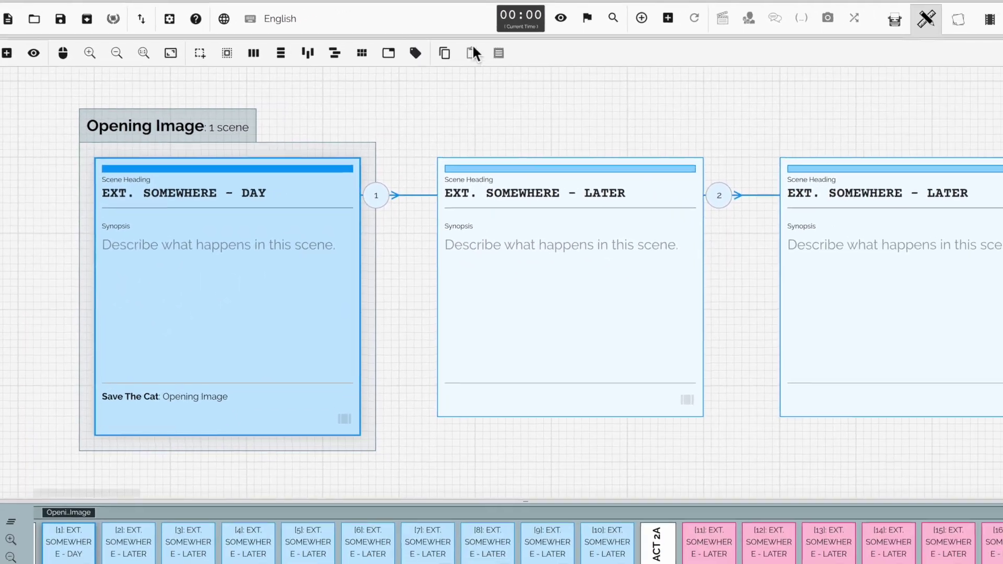
Step: Tag the first scene card of Act 2A with the Save The Cat beat B Story
left_click_drag(392, 424, 400, 114)
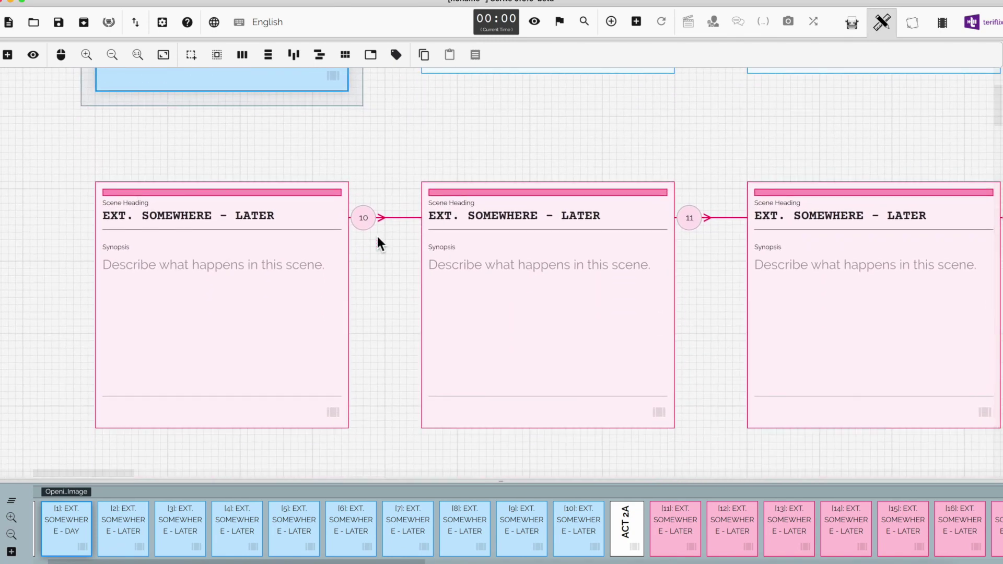
left_click_drag(374, 298, 376, 259)
left_click(284, 381)
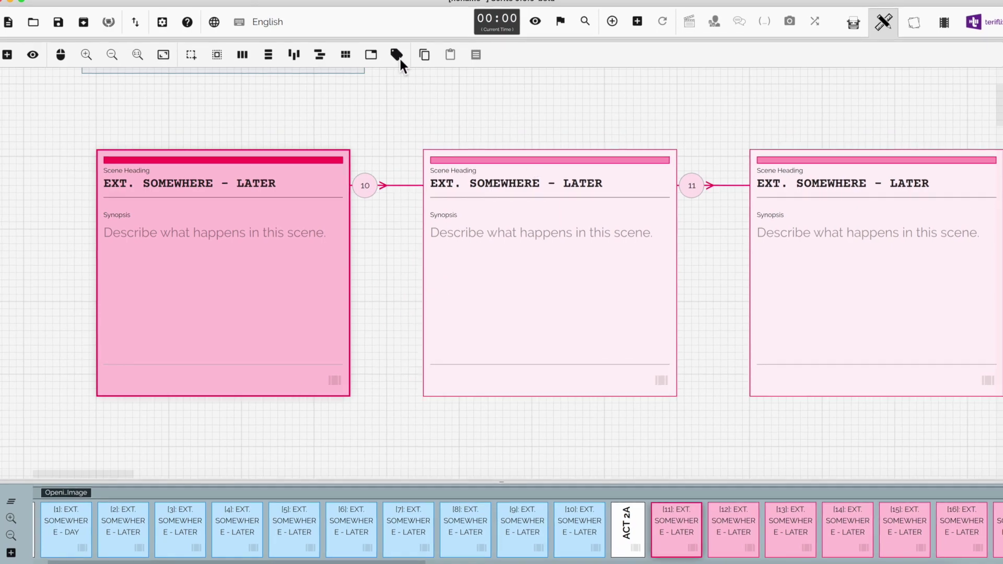
left_click(399, 55)
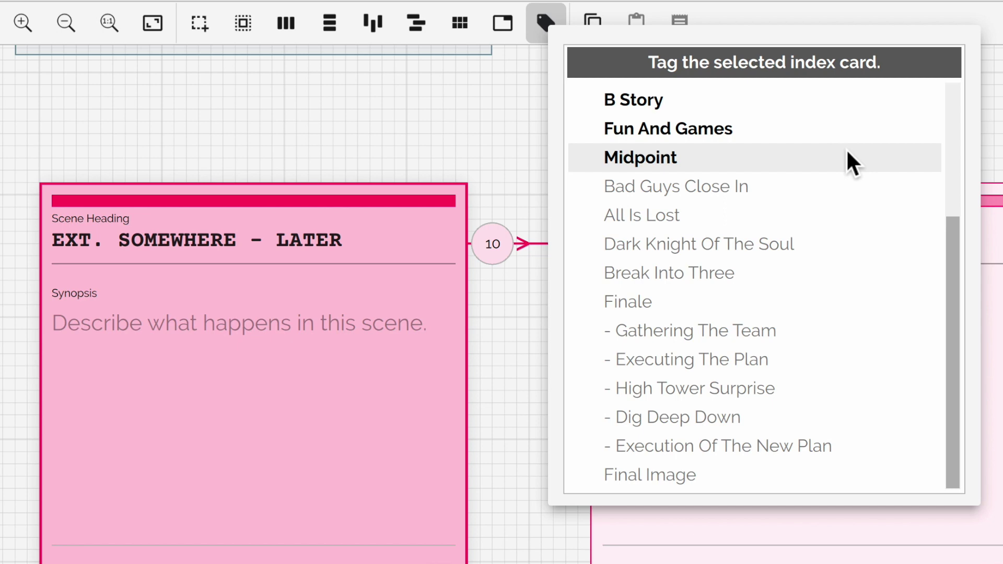
left_click(838, 189)
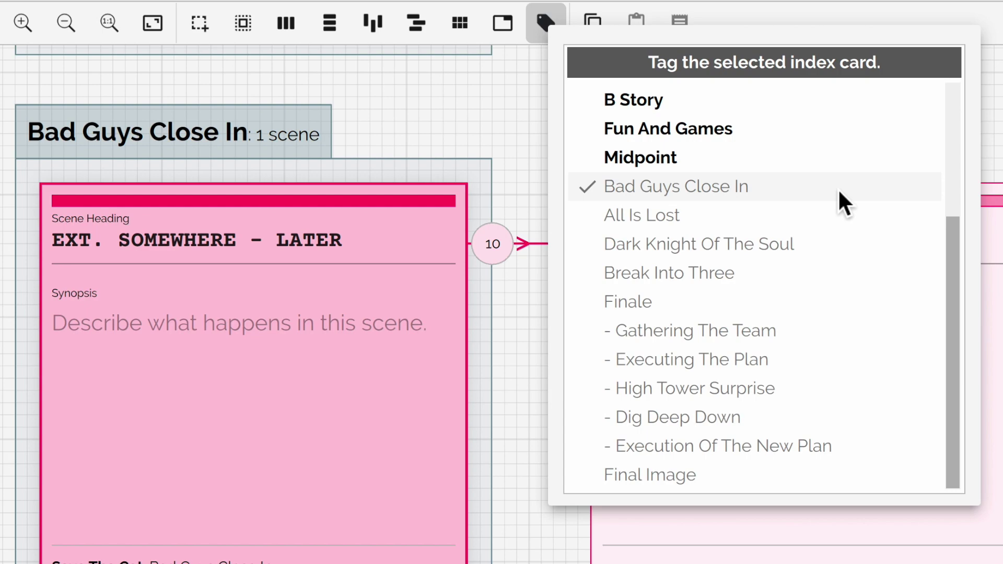
left_click(838, 189)
left_click(807, 111)
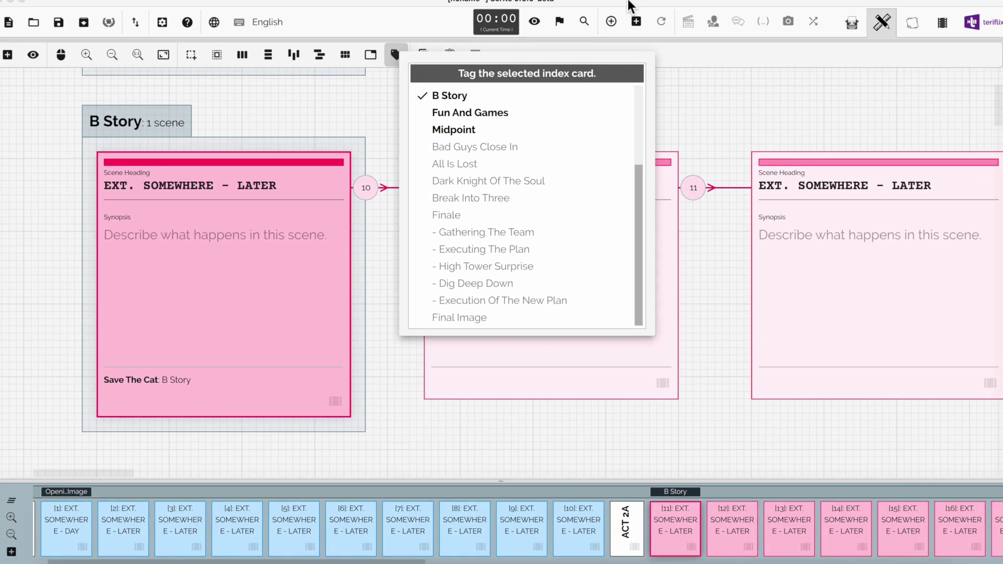
left_click(705, 133)
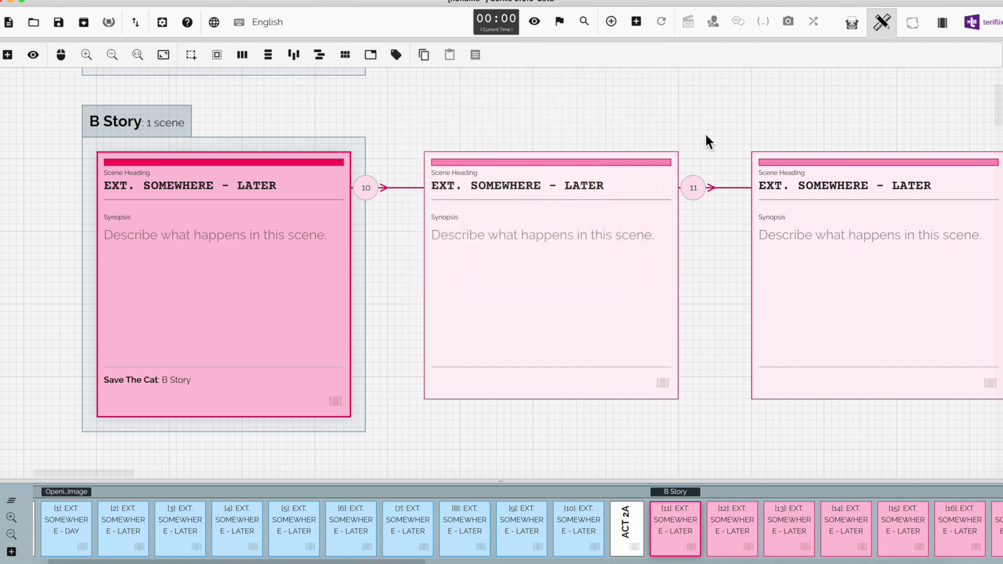
Step: Select scenes 2 to 6 in the blue row and tag them all with the Save The Cat beat Setup
left_click_drag(694, 103, 323, 447)
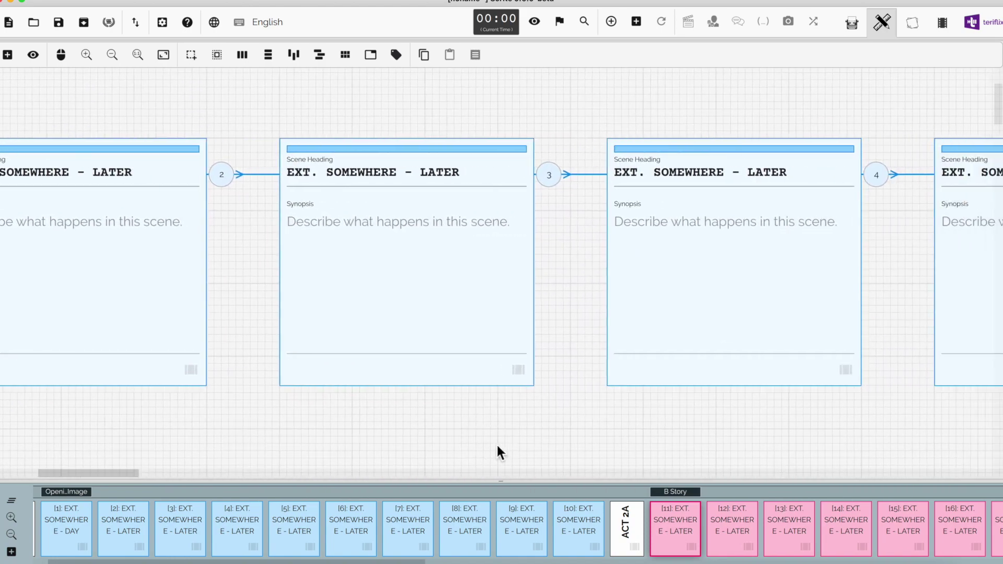
scroll(496, 443, "down", 2)
scroll(497, 444, "down", 5)
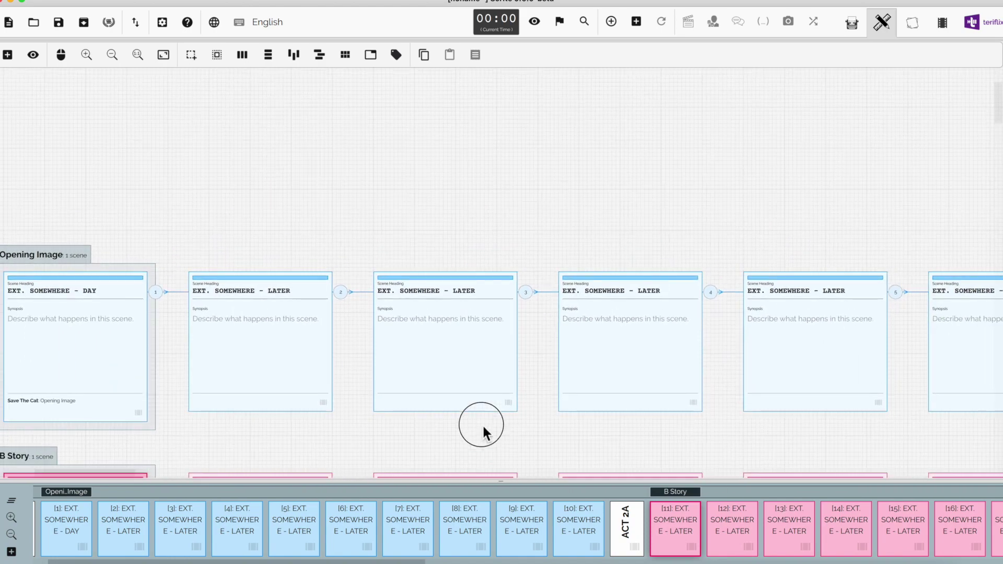
left_click_drag(482, 425, 376, 300)
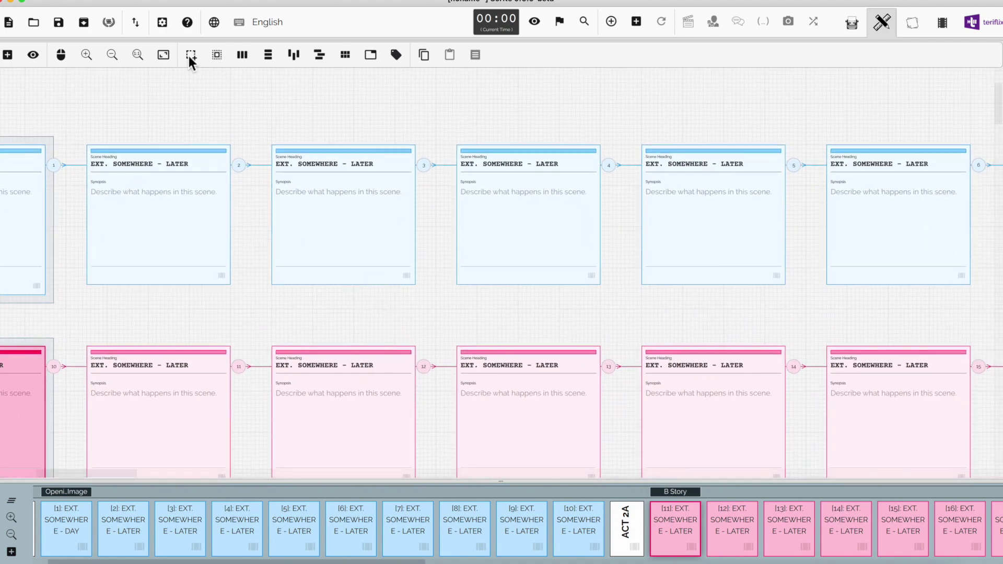
left_click_drag(76, 131, 902, 318)
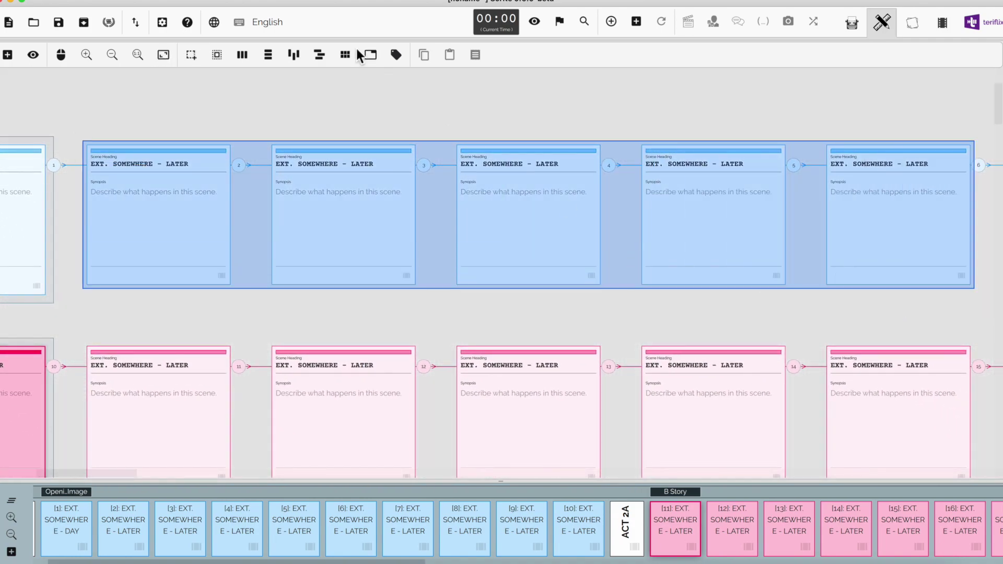
left_click(395, 58)
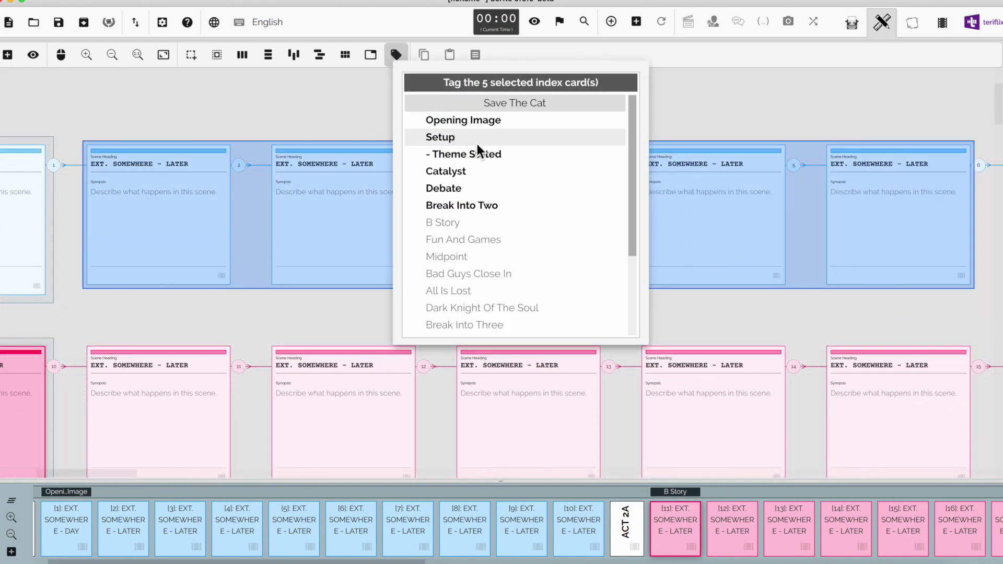
left_click(440, 137)
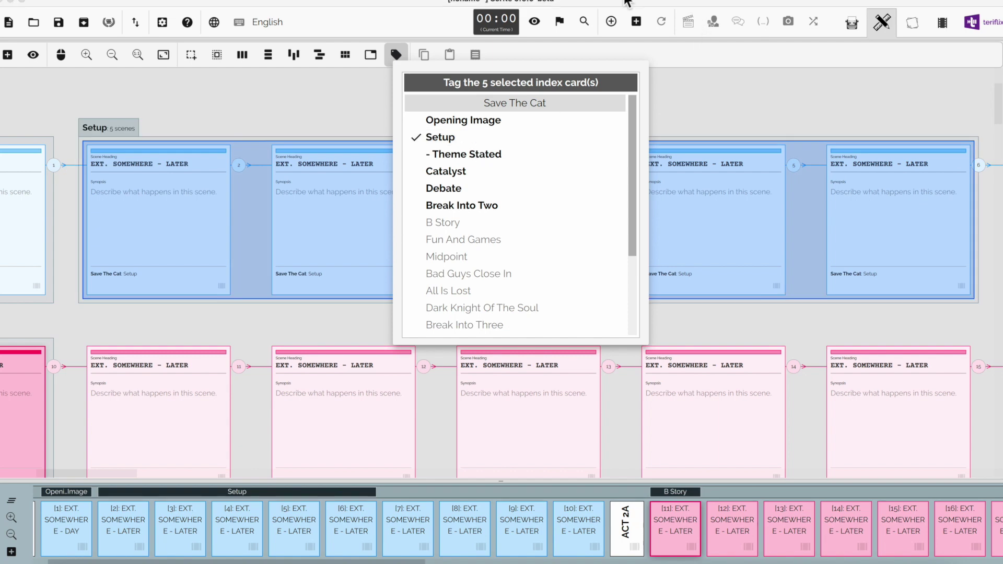
left_click(712, 114)
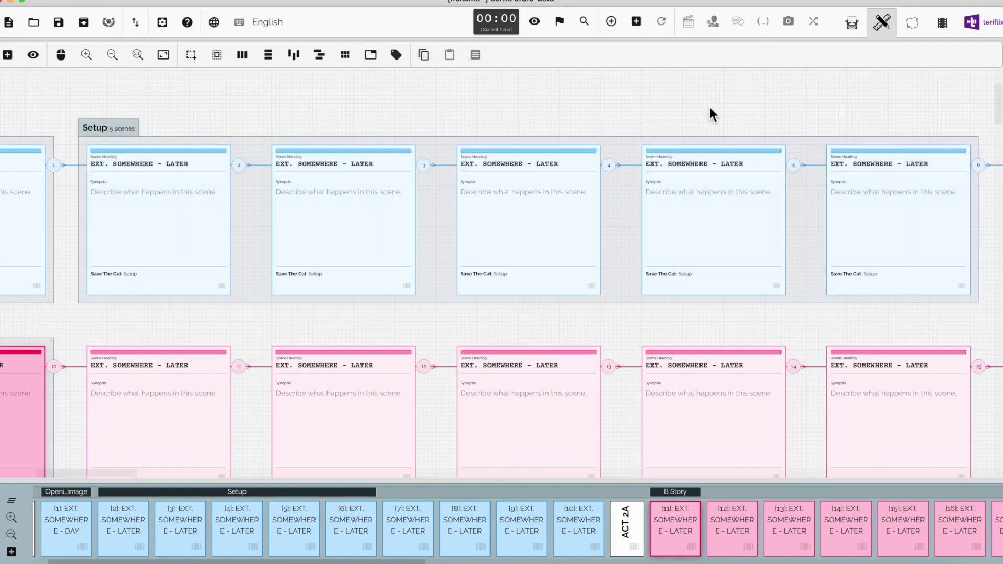
Step: Tag scene 6 at the end of the Setup group additionally with the Save The Cat beat - Theme Stated
left_click(884, 287)
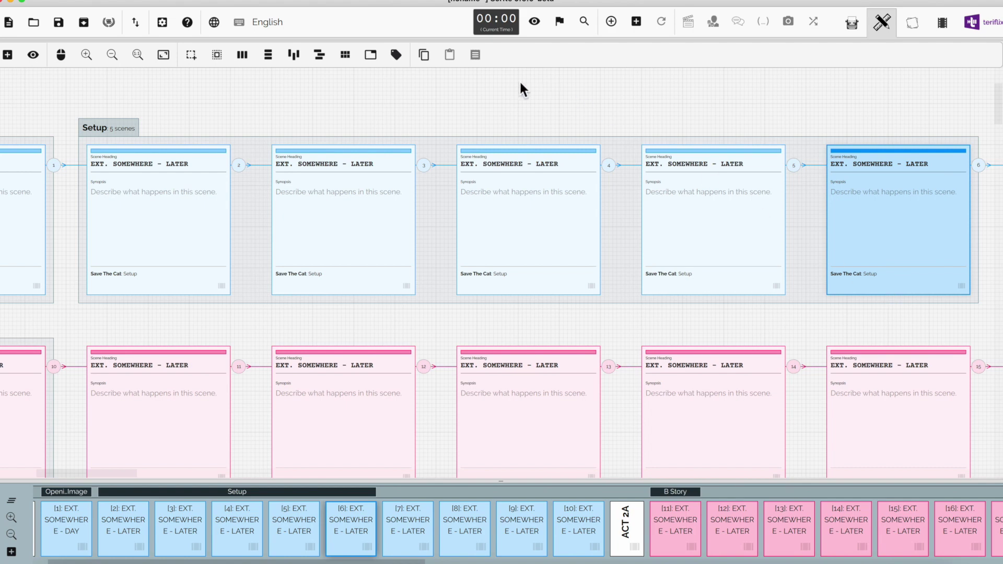
left_click(400, 57)
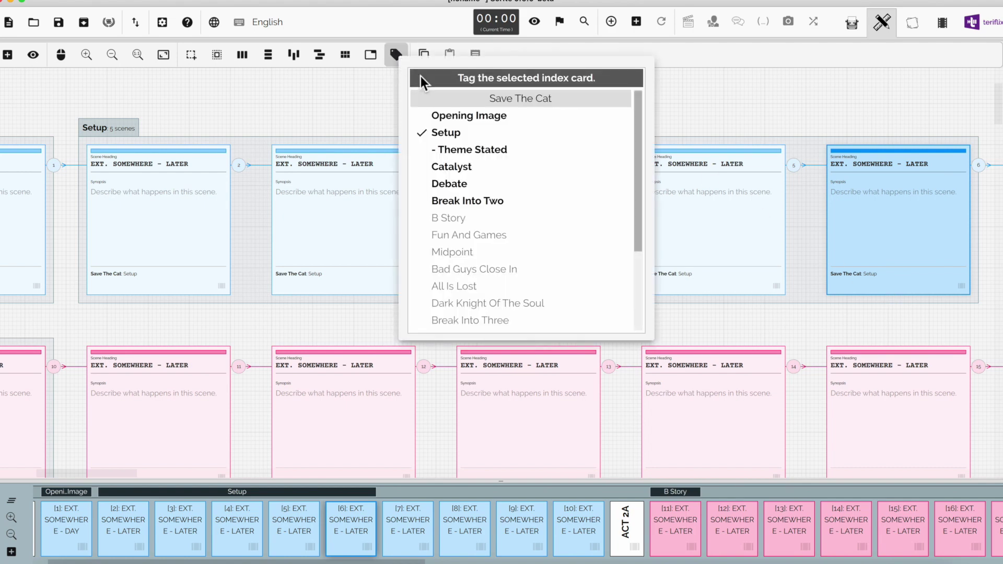
left_click(482, 148)
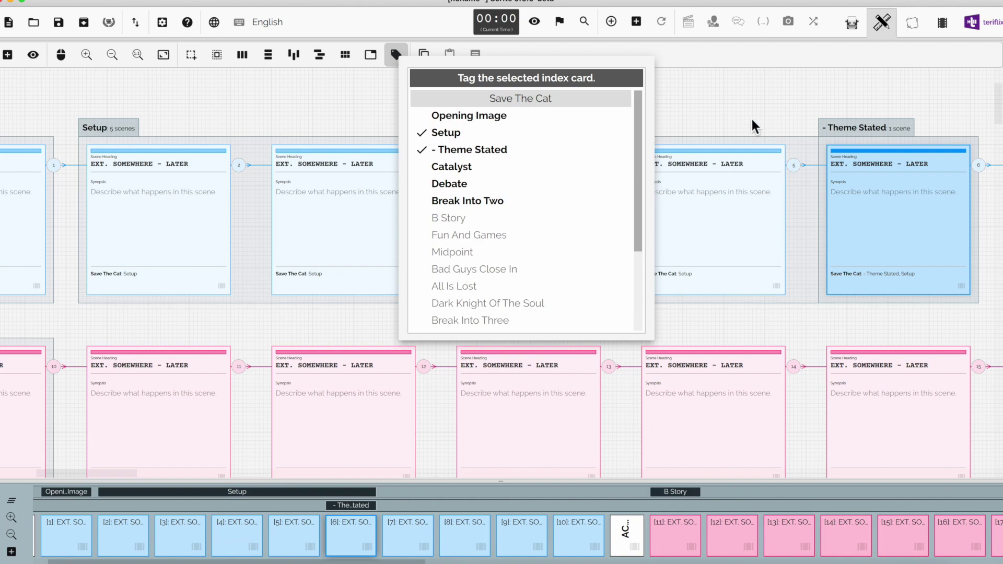
left_click(916, 89)
Step: Tag scene 7 in the blue row with the Save The Cat beat Catalyst
scroll(916, 89, "right", 10)
mouse_move(345, 159)
left_mouse_down()
mouse_move(377, 158)
mouse_move(342, 157)
left_mouse_up()
scroll(329, 156, "left", 4)
left_click(298, 156)
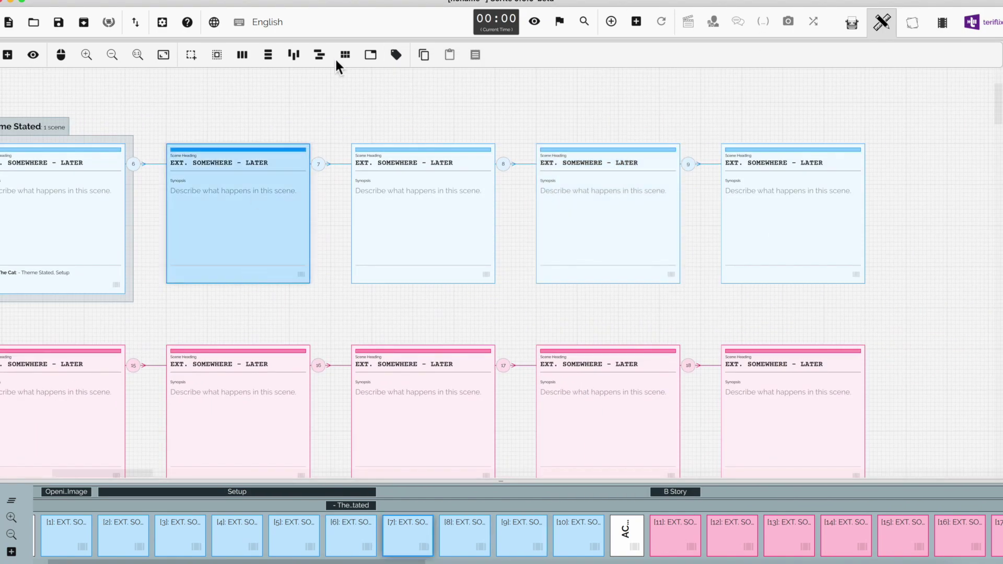
left_click(396, 55)
left_click(453, 177)
Step: Tag scenes 8 and 9 with the Save The Cat beat Debate and scene 10 with Break Into Two
left_click_drag(327, 116, 585, 220)
left_click(396, 55)
left_click(446, 182)
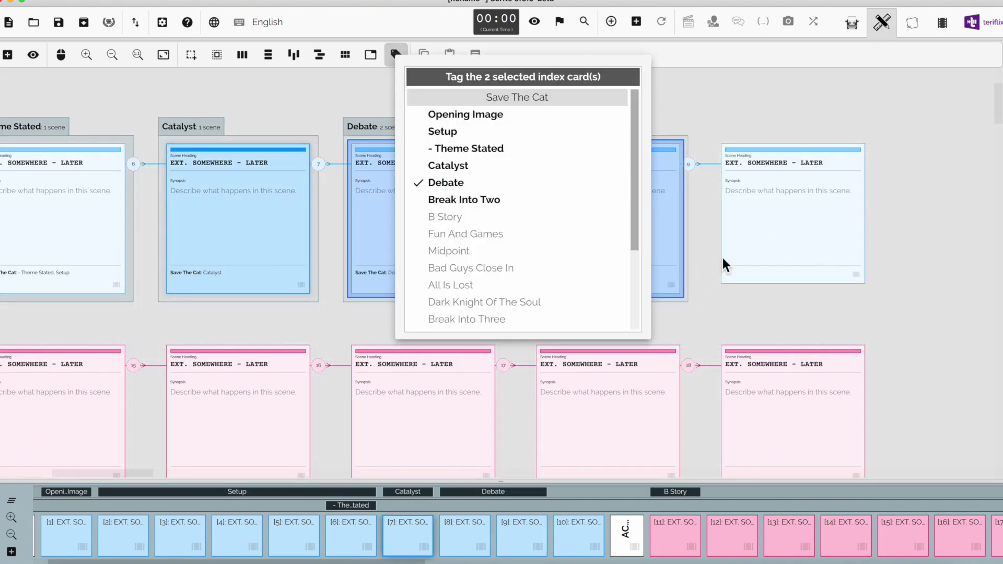
left_click(731, 256)
left_click(396, 55)
left_click(450, 200)
Step: Tag scenes 12 to 19 in the pink row with the beat Fun And Games and scene 20 with Midpoint
left_click(660, 525)
left_click_drag(437, 287, 379, 229)
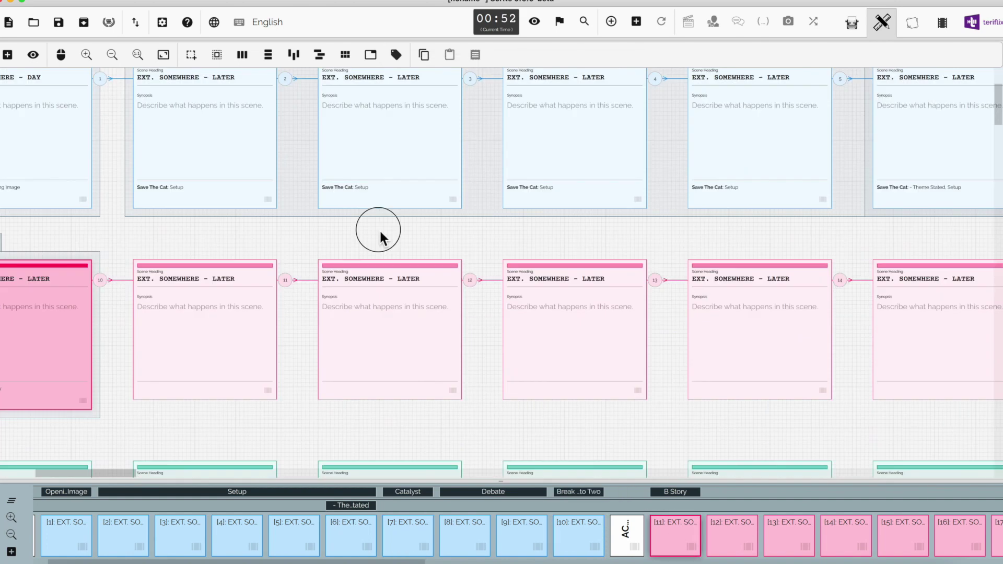
scroll(410, 224, "down", 5)
left_click_drag(152, 238, 861, 349)
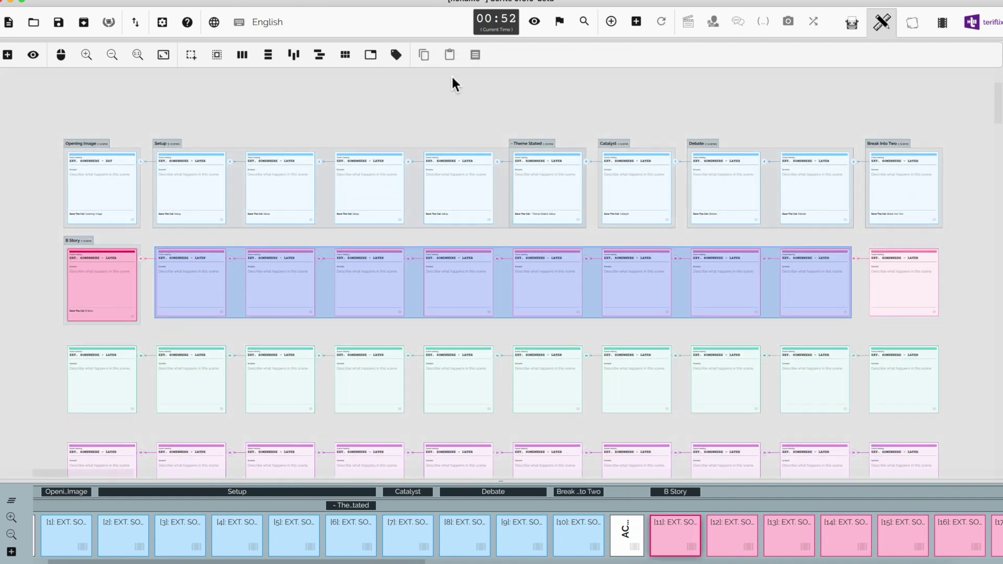
left_click(396, 54)
left_click(437, 110)
left_click(904, 285)
left_click(396, 54)
left_click(441, 128)
Step: Tag the first four scenes of the green row with the beat Bad Guys Close In and scene 25 with All Is Lost
left_click_drag(34, 337, 406, 395)
left_click(396, 54)
left_click(439, 146)
left_click(458, 386)
left_click(396, 54)
left_click(448, 165)
Step: Tag scenes 26 to 29 with the beat Dark Knight Of The Soul and scene 30 with Break Into Three
left_click_drag(510, 333, 794, 407)
left_click(396, 55)
left_click(455, 182)
left_click(898, 408)
left_click(396, 54)
left_click(442, 197)
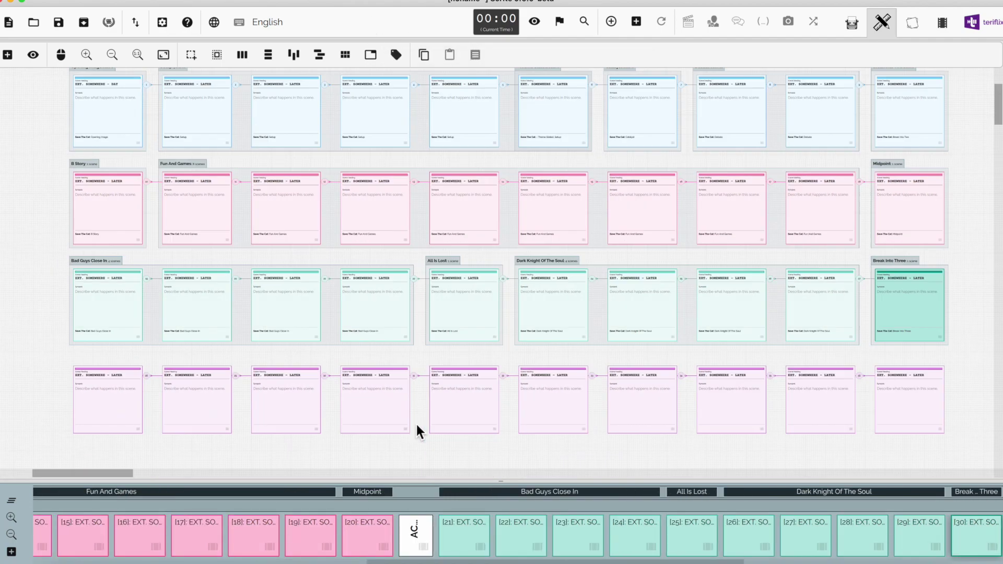
Step: Tag scenes 31 to 39 in the purple row with the beat Finale and scene 40 with Final Image
left_click_drag(50, 321, 849, 397)
left_click(395, 54)
left_click(440, 215)
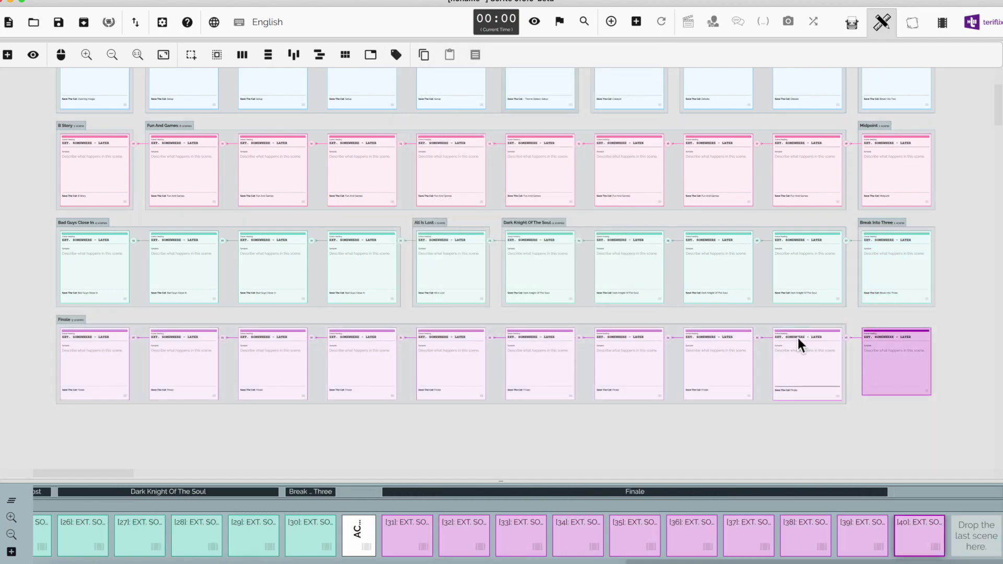
left_click(396, 55)
left_click(460, 313)
left_click(112, 54)
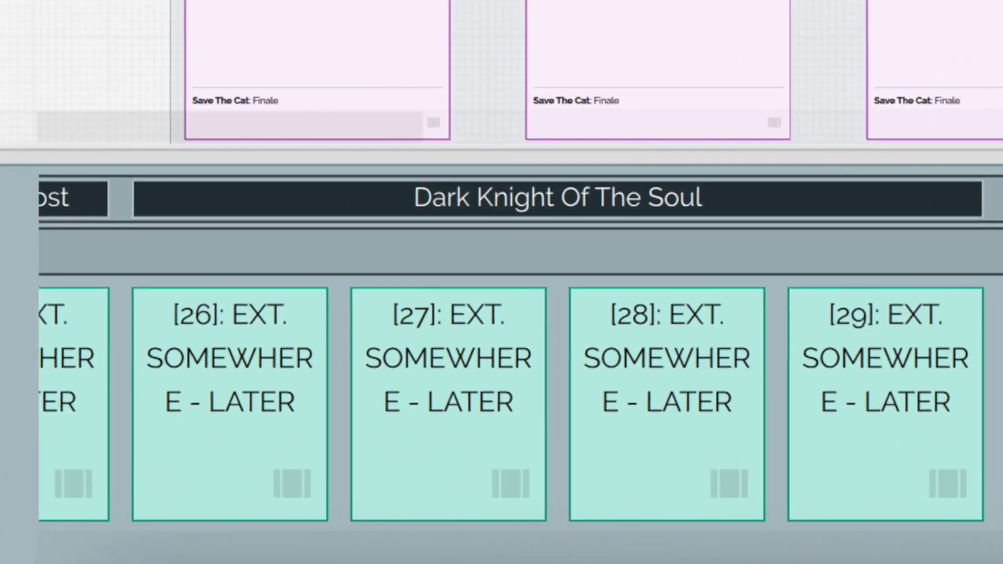
Step: Examine the Save The Cat beat groupings along the scene timeline
left_click_drag(1000, 551, 383, 547)
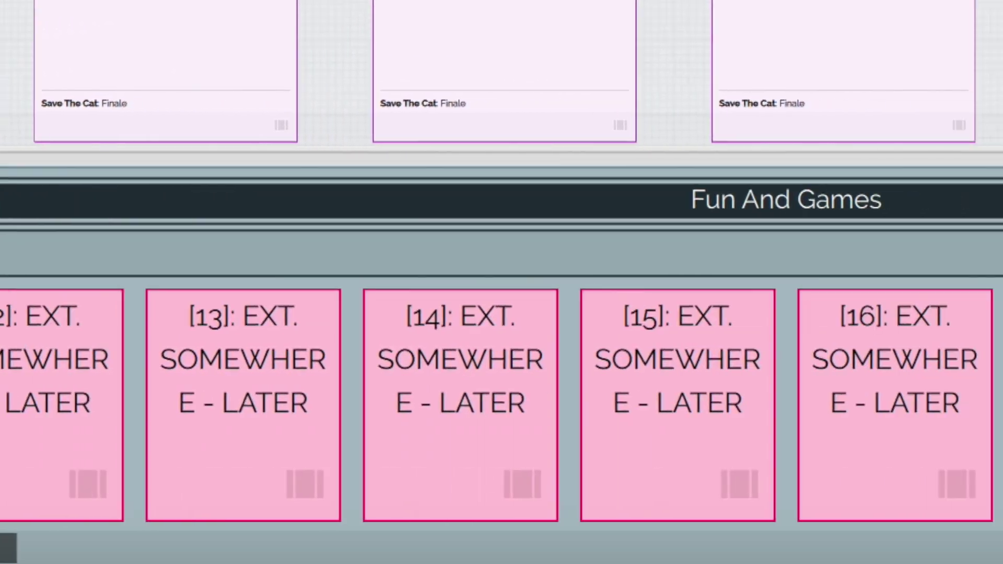
left_click_drag(9, 547, 800, 548)
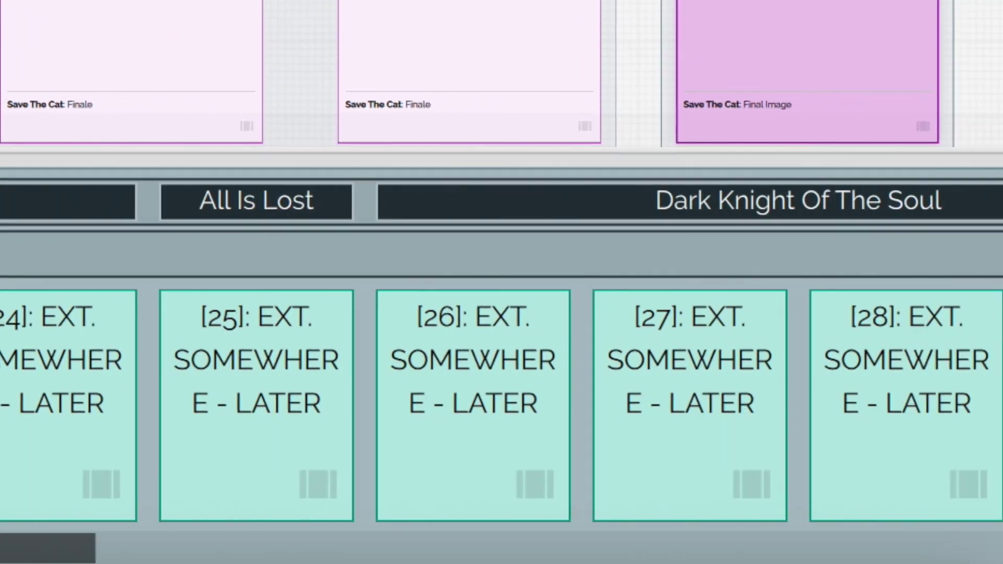
scroll(502, 405, "right", 10)
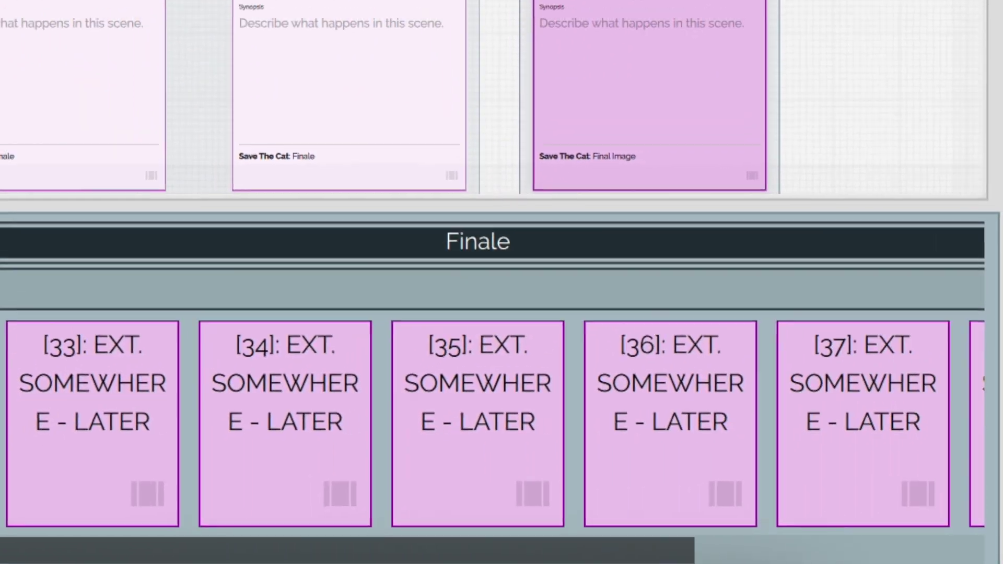
left_click_drag(0, 547, 602, 543)
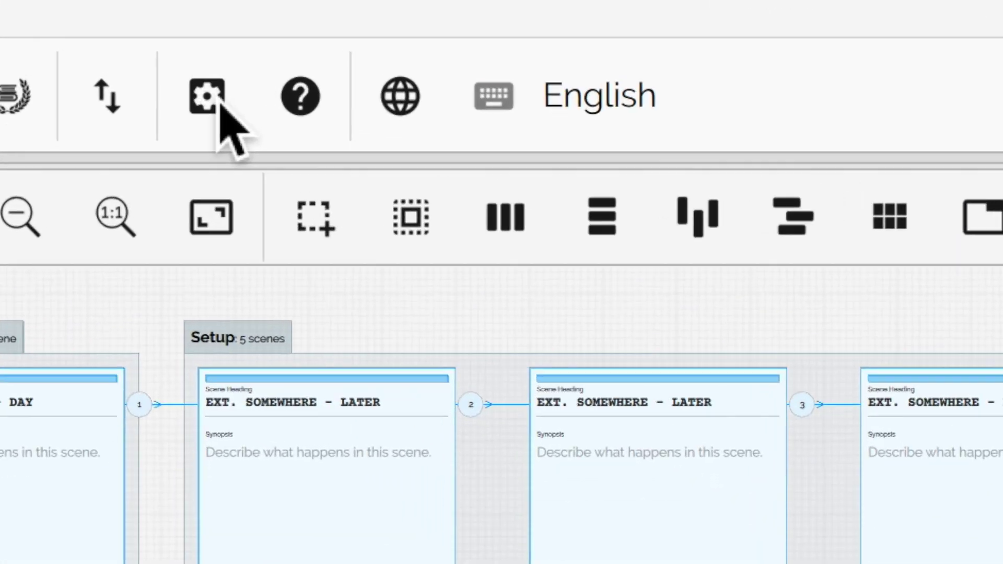
Step: Add the Hero's Journey beat list above the Save The Cat list in this document's structure settings and apply it
left_click(219, 102)
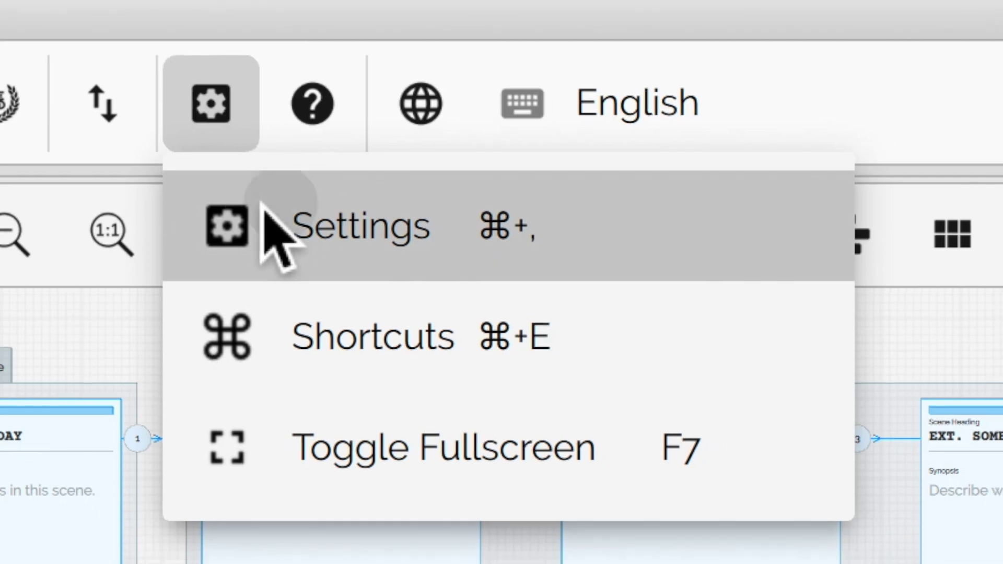
left_click(271, 225)
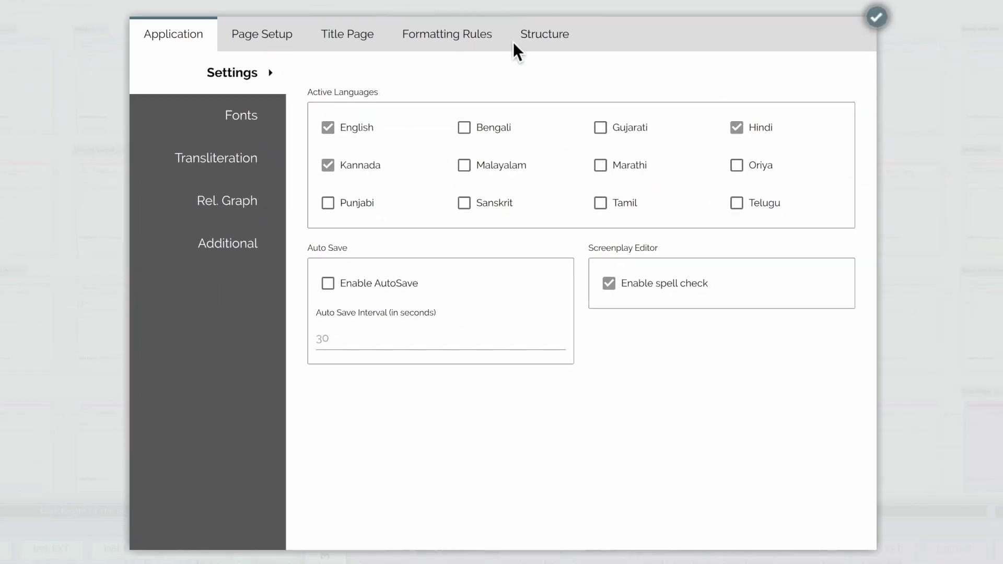
left_click(522, 43)
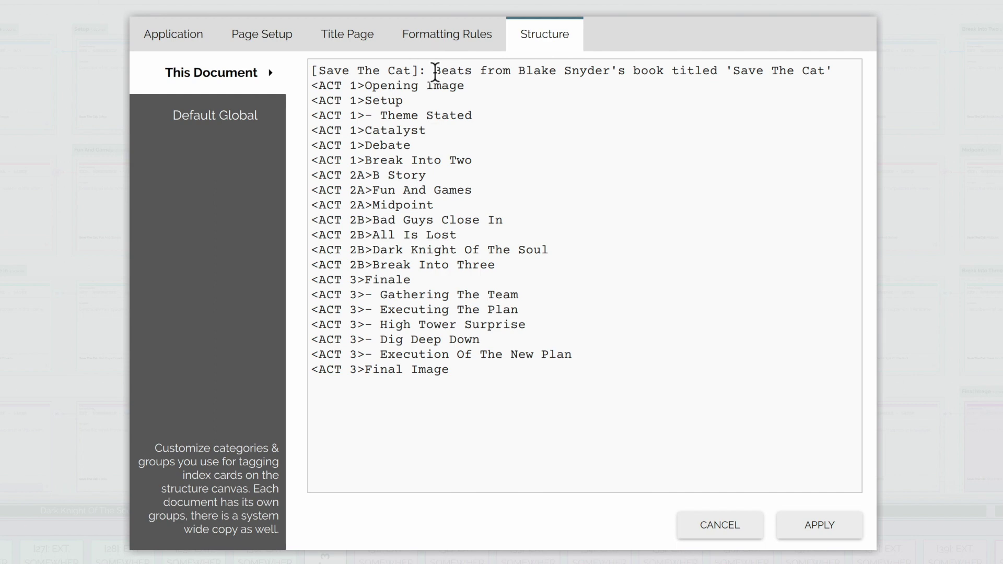
key("Return")
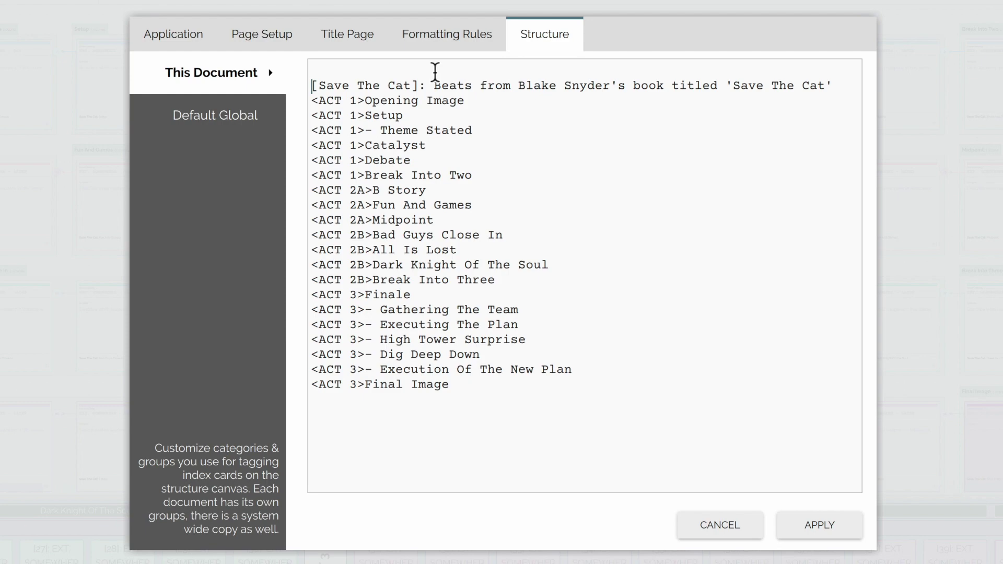
left_click(359, 52)
type("[Hero's Journey] <ACT 1>Ordinary World <ACT 1>Call To Adventure <ACT 1>Refusal Of The Call <ACT 2A>Crossing The First Threshold <ACT 2A>Tests, Allies, Enemies <ACT 2A>Mid Point <ACT 2B>Approaching Inmost Cave <ACT 2B>Inmost Cave <ACT 2B>Final Push <ACT 3>Seizing The Sword <ACT 3>Return With Ellixir <ACT 3>Final Image")
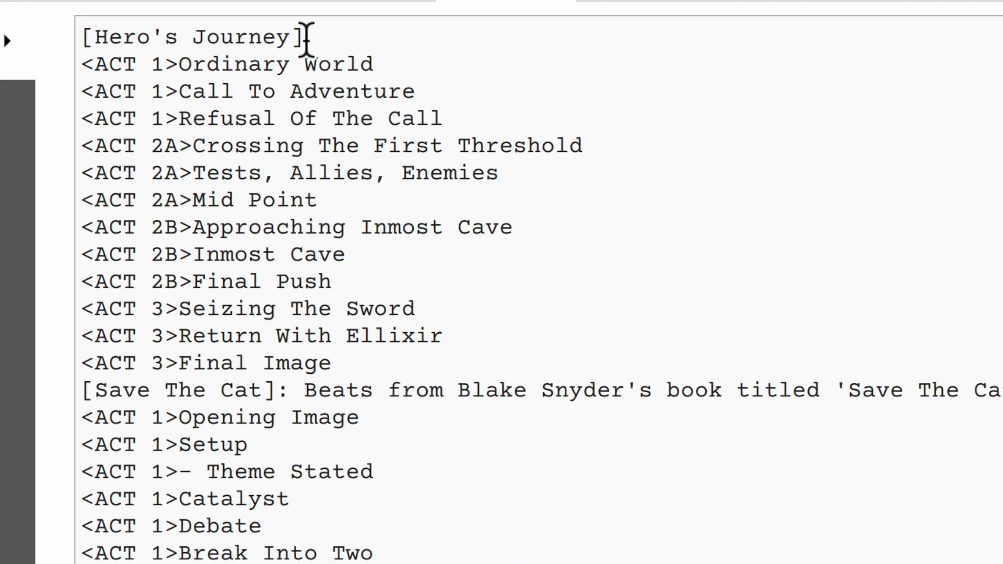
key("Return")
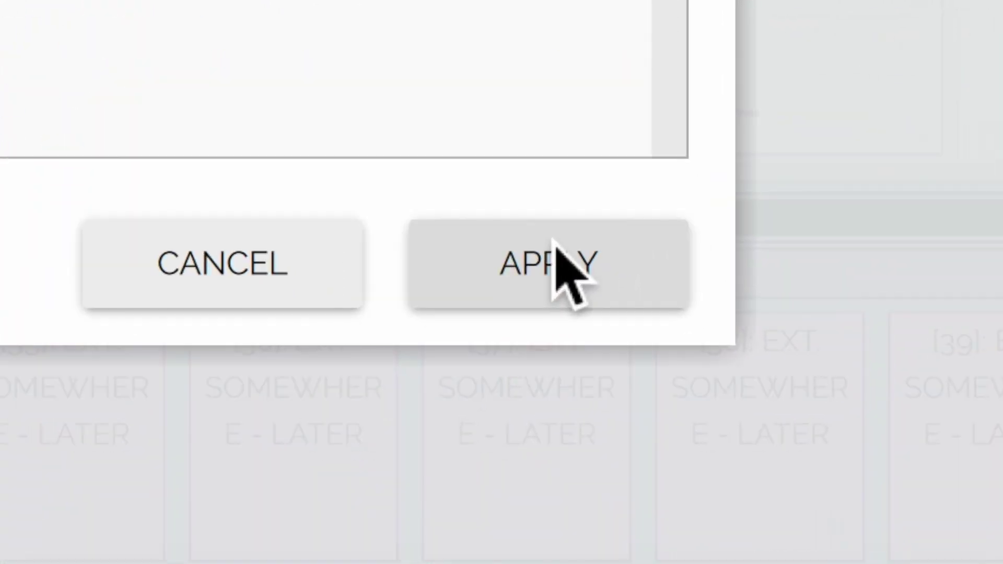
left_click(821, 523)
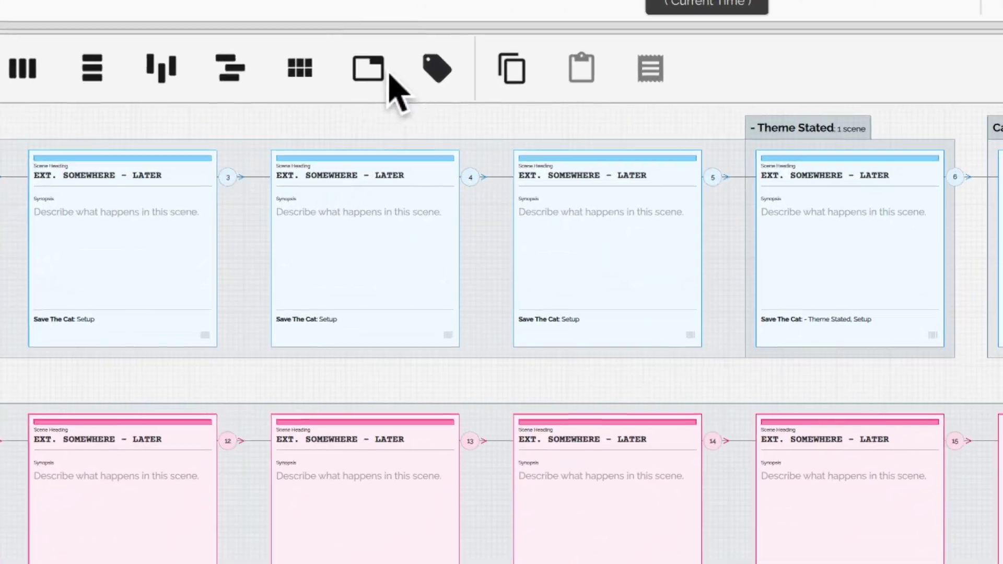
Step: Group the index cards by Heros Journey and tag scenes 5 to 7 with the beat Refusal Of The Call
left_click(370, 55)
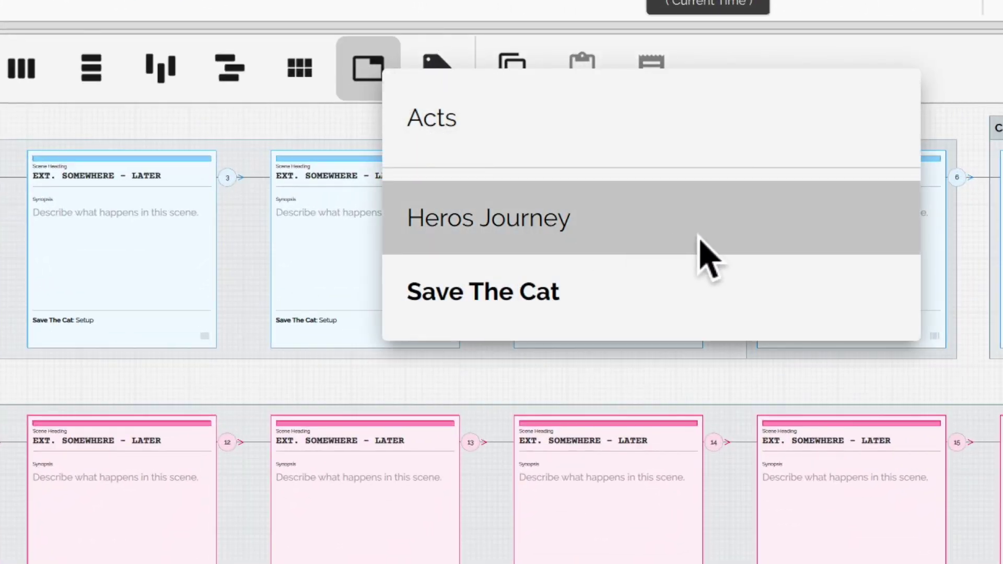
left_click(700, 238)
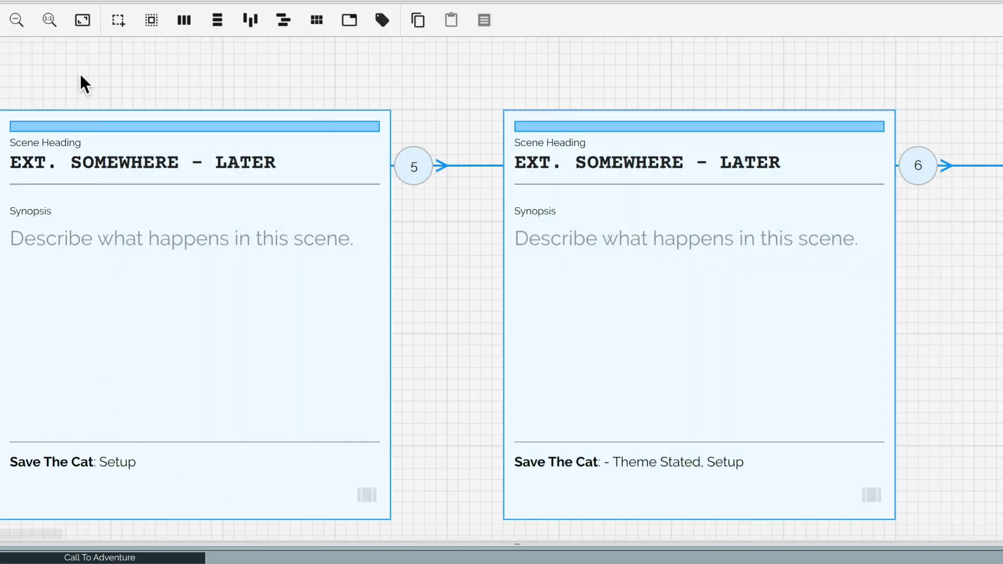
left_click(381, 23)
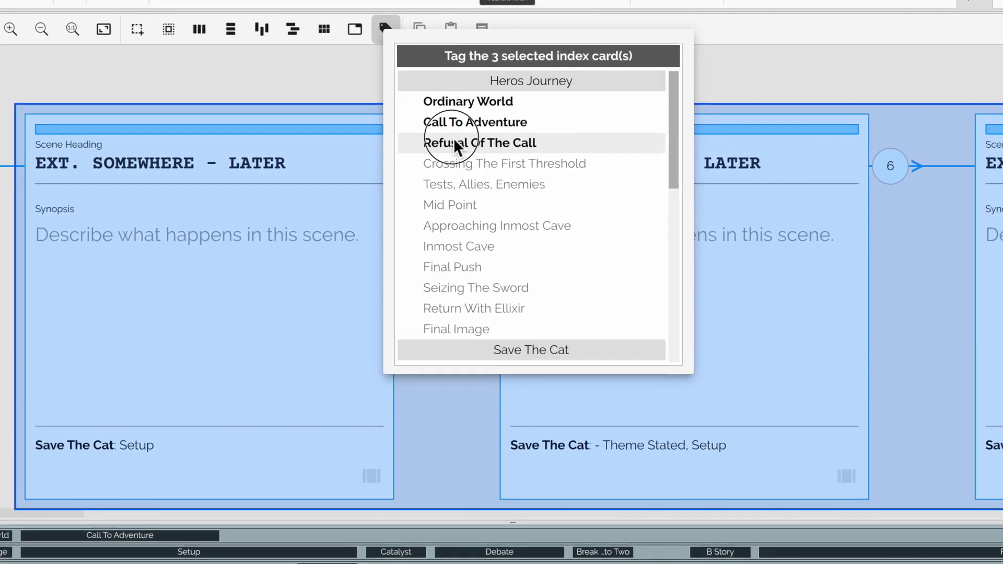
left_click(457, 141)
scroll(345, 89, "left", 15)
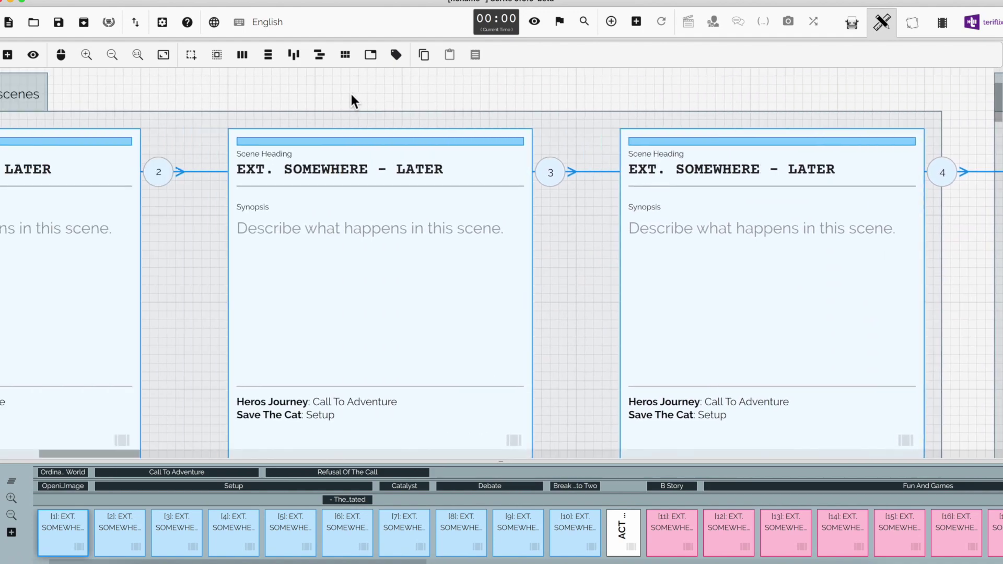
scroll(351, 94, "left", 8)
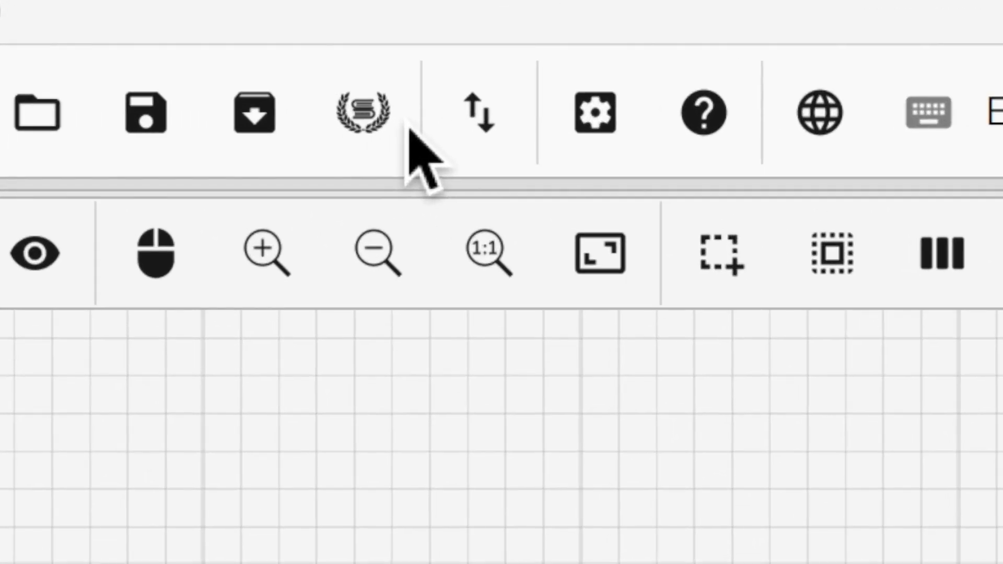
Step: Open the Save The Cat template from the Scriptalay template repository
left_click(366, 112)
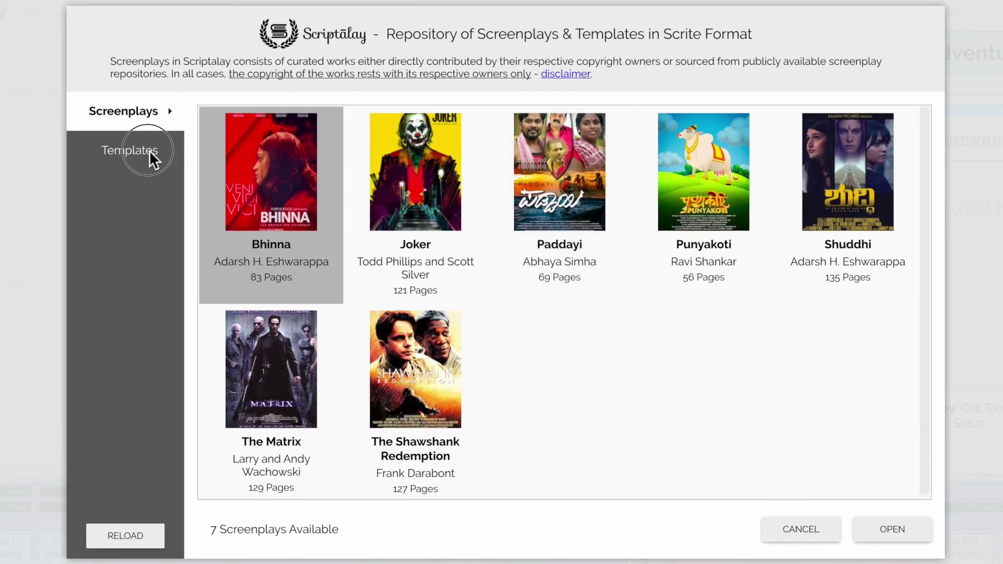
left_click(149, 152)
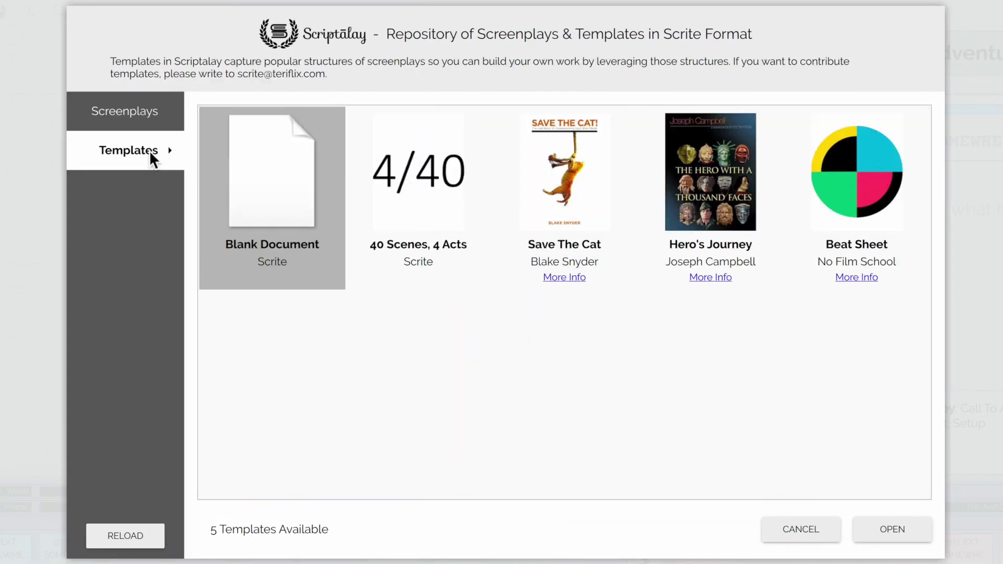
left_click(597, 245)
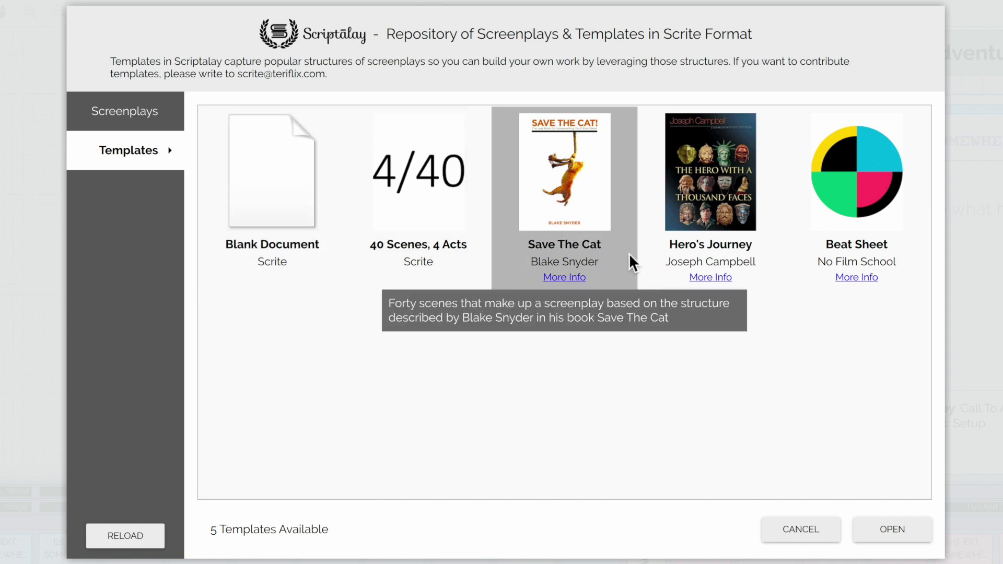
left_click(902, 531)
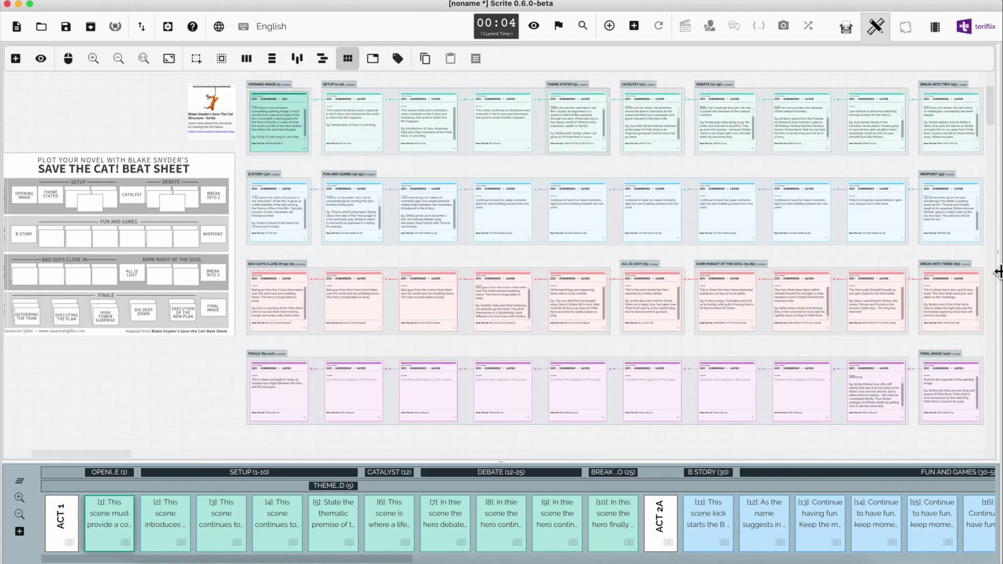
Step: Reveal the screenplay editor beside the structure canvas and read the synopses on the template's green and blue scene cards
left_click_drag(997, 272, 499, 252)
scroll(296, 157, "up", 5)
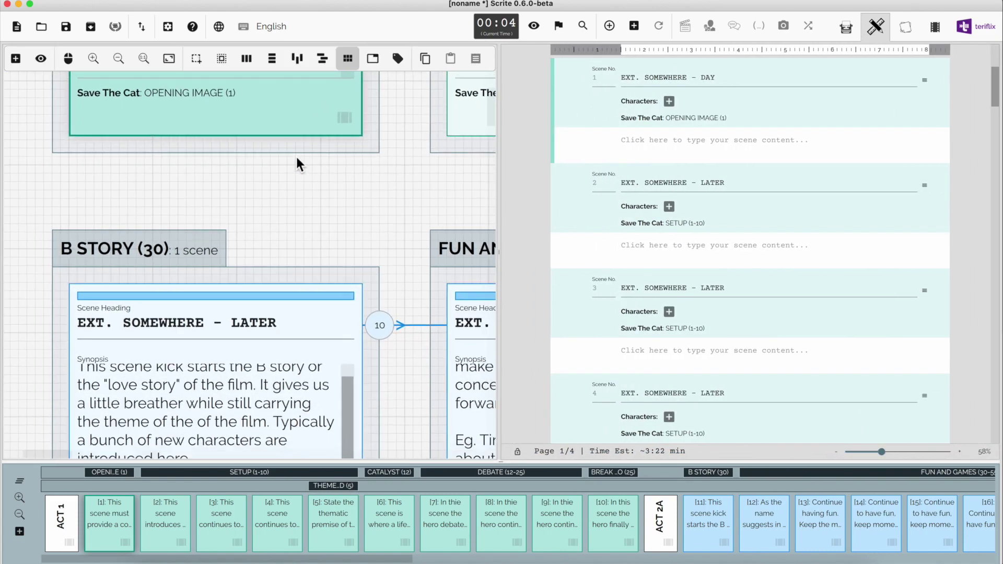
scroll(296, 157, "up", 3)
scroll(296, 157, "right", 7)
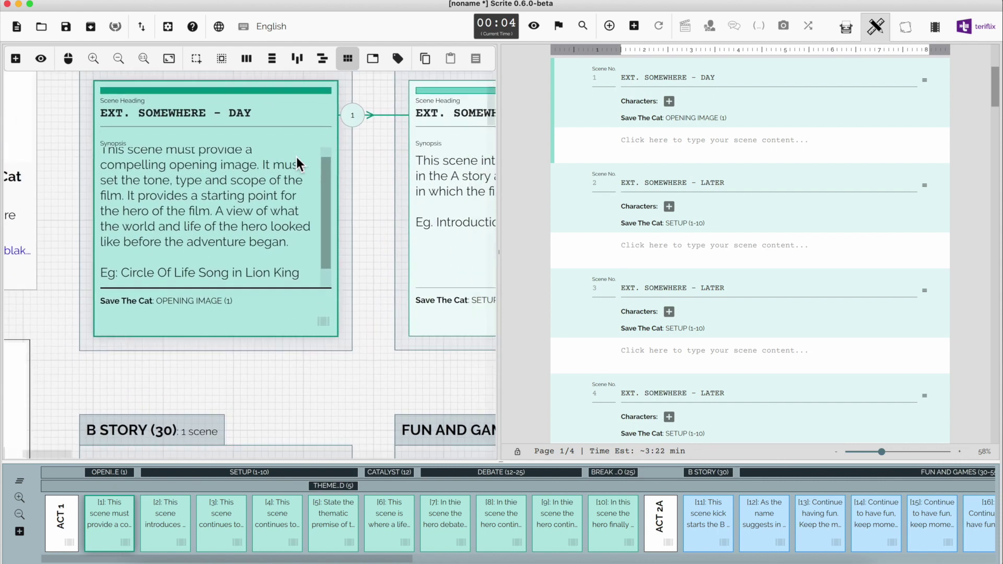
left_click(221, 240)
left_click(409, 240)
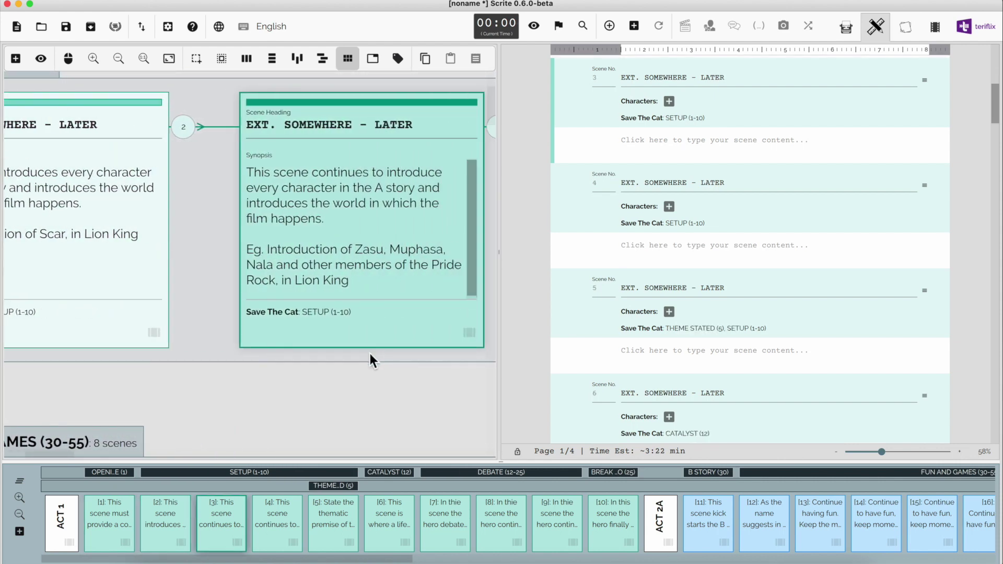
left_click(363, 391)
scroll(363, 390, "down", 3)
left_click(363, 390)
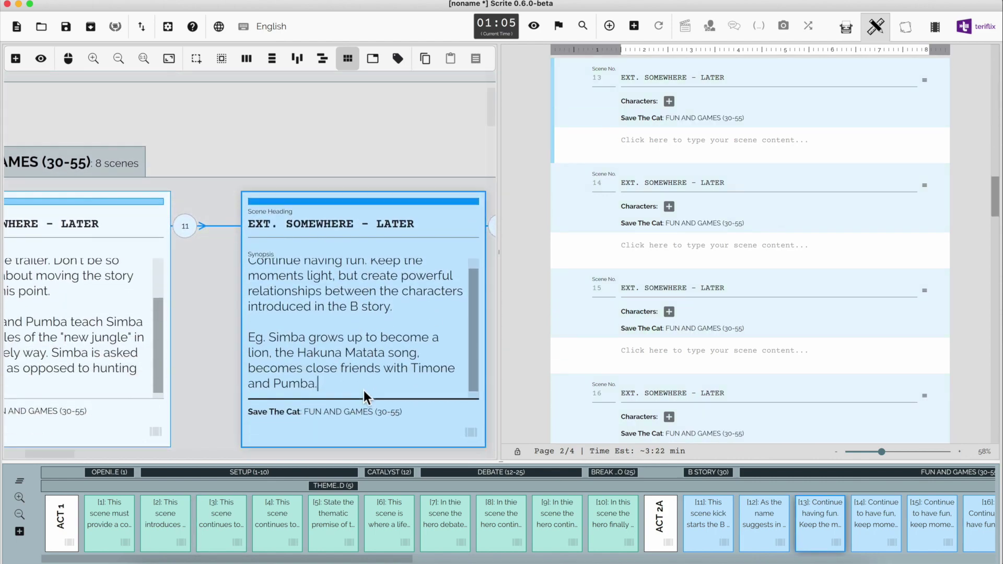